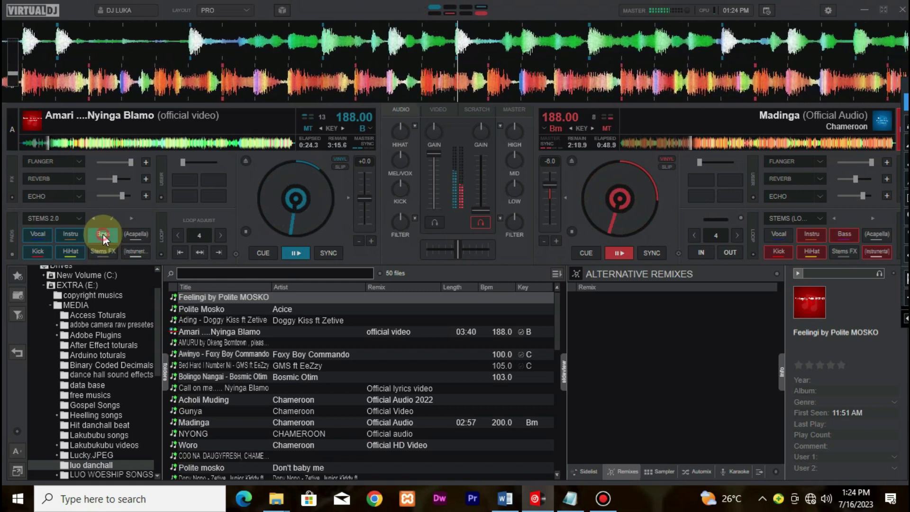
# - Toggle the kick and vocal stems of the Amari ....Nyinga Blamo track on deck A
pyautogui.click(41, 248)
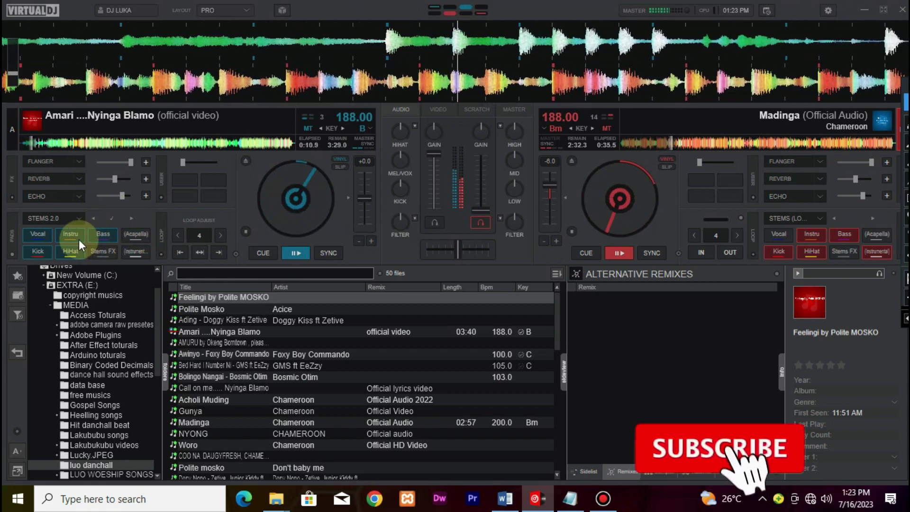
pyautogui.click(35, 234)
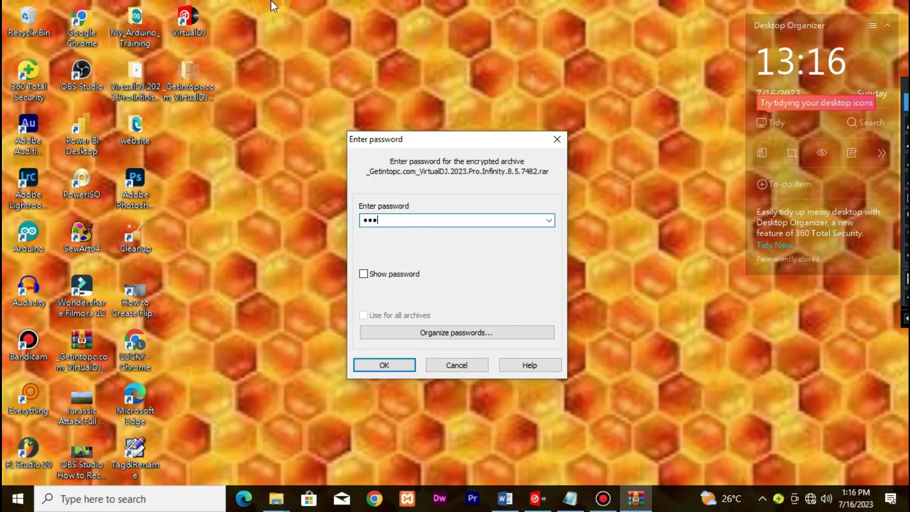
# - Enter the archive password for the VirtualDJ 2023 RAR file and extract it to its desktop folder, replacing all existing files
pyautogui.press('Return')
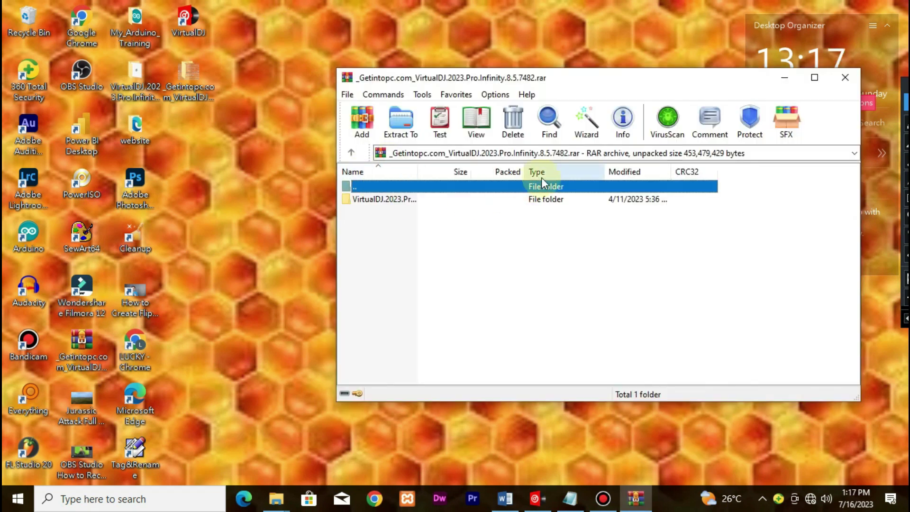
pyautogui.click(411, 132)
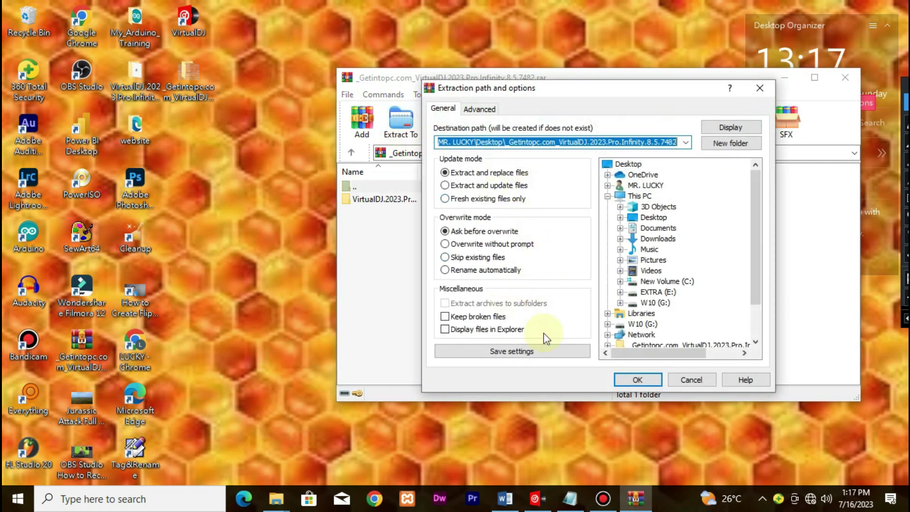
pyautogui.click(636, 380)
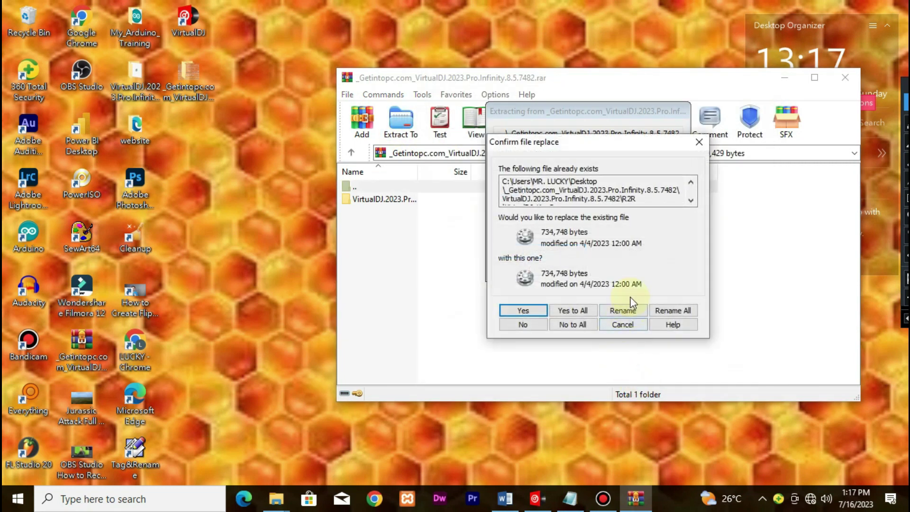
pyautogui.click(585, 313)
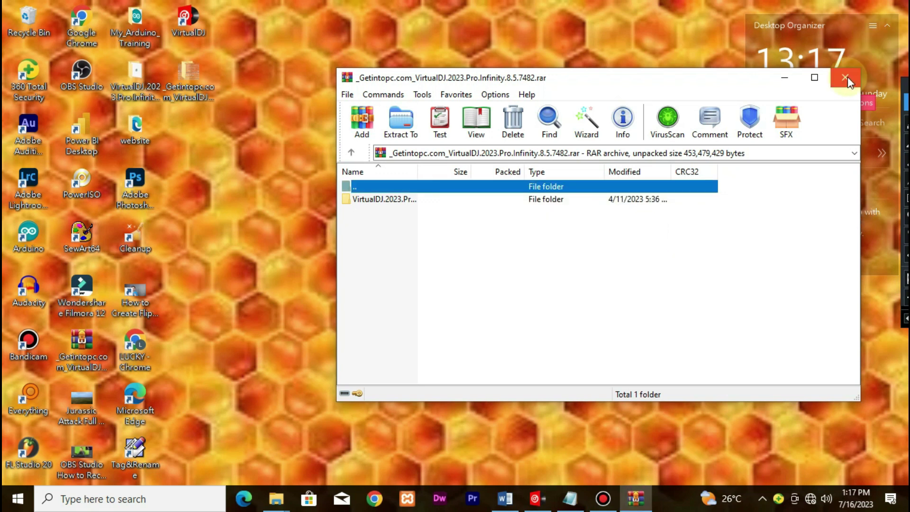
pyautogui.click(847, 77)
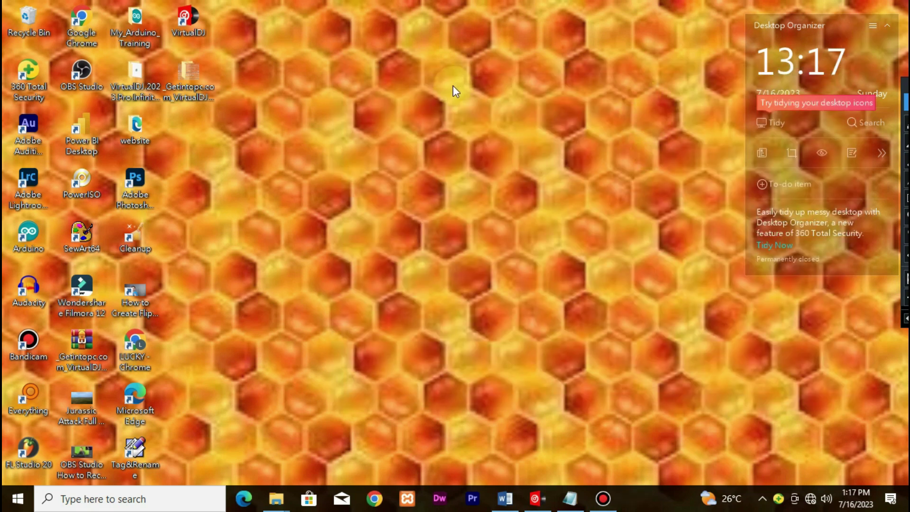
# - Open the extracted VirtualDJ.2023.Pro.Infinity.8.5.7482 folder and run Setup VirtualDJ v8.5.7482 as administrator
pyautogui.click(189, 70)
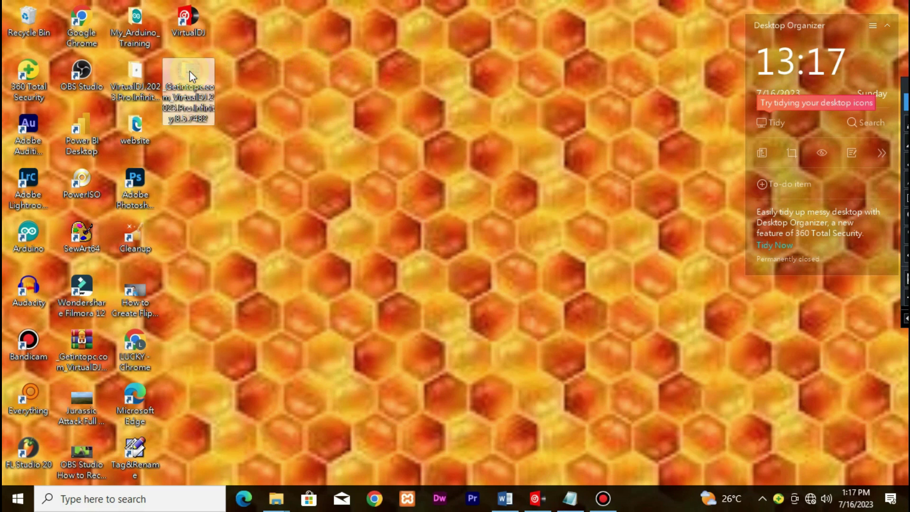
pyautogui.doubleClick(190, 70)
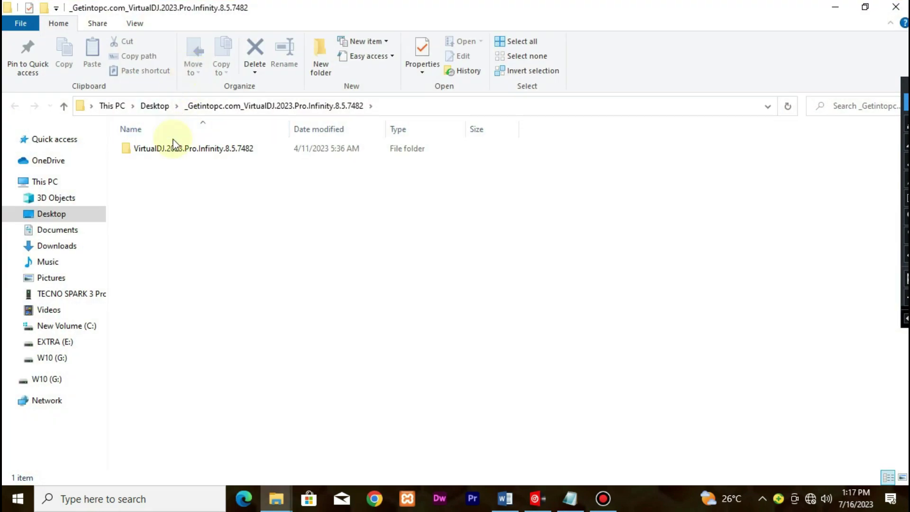
pyautogui.doubleClick(175, 147)
pyautogui.rightClick(142, 162)
pyautogui.click(241, 144)
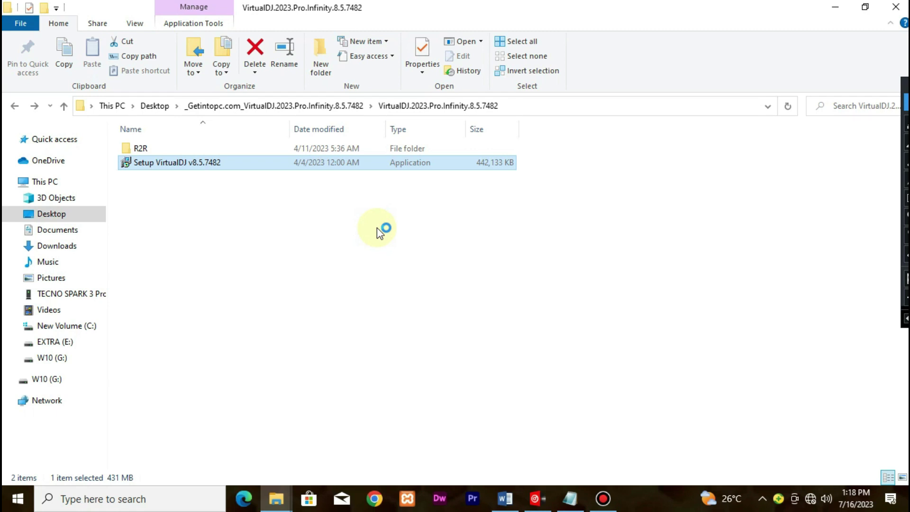
# - Open the R2R folder and run VirtualDJ_KeyGen as administrator
pyautogui.doubleClick(138, 149)
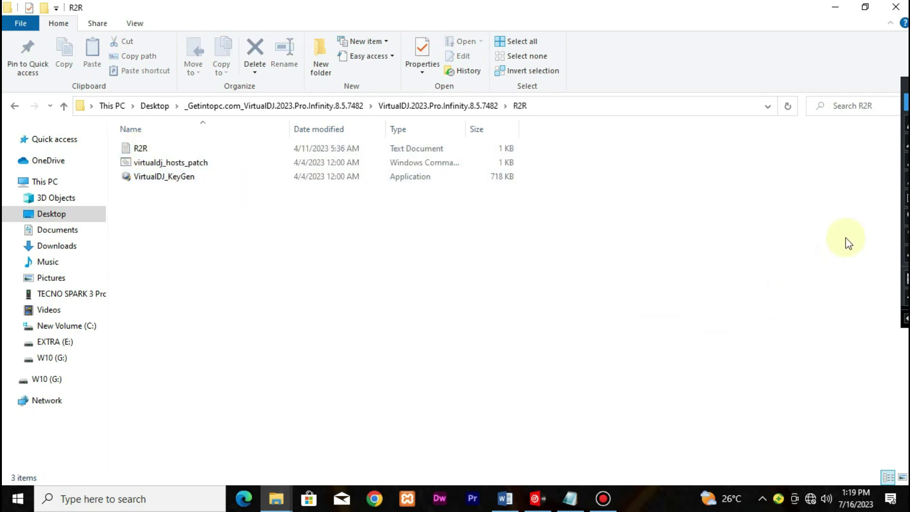
pyautogui.moveTo(117, 172)
pyautogui.mouseDown()
pyautogui.moveTo(136, 184)
pyautogui.moveTo(199, 185)
pyautogui.mouseUp()
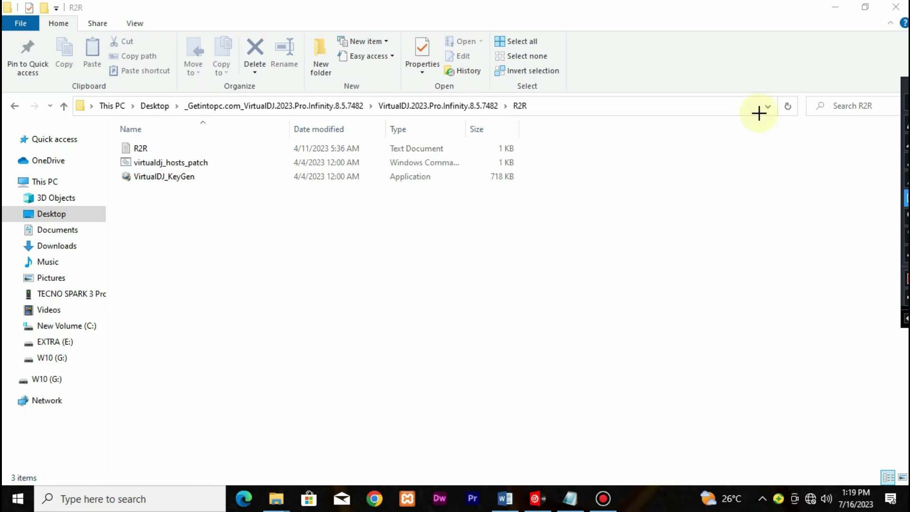
pyautogui.click(906, 101)
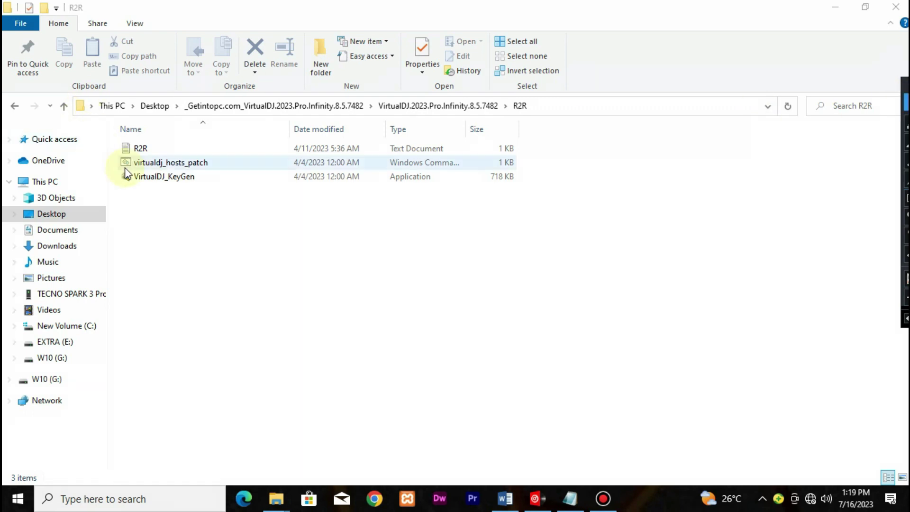
pyautogui.rightClick(147, 178)
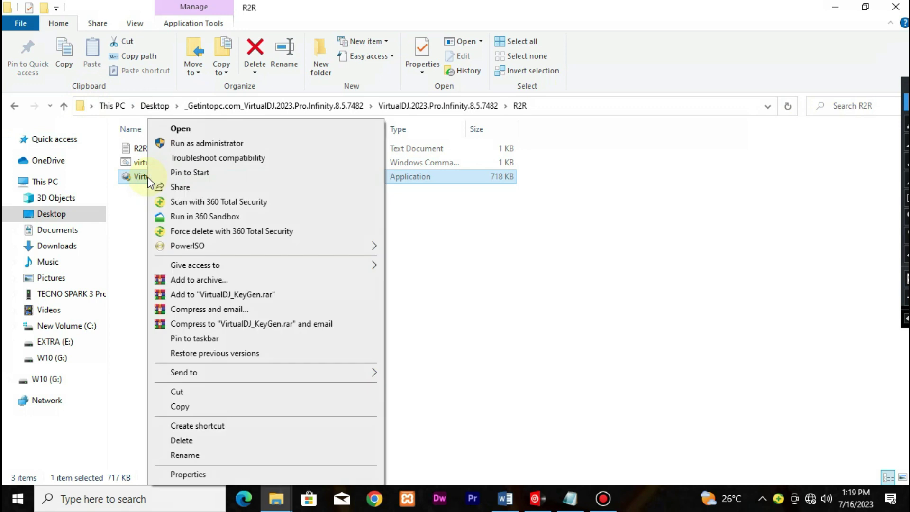
pyautogui.click(180, 146)
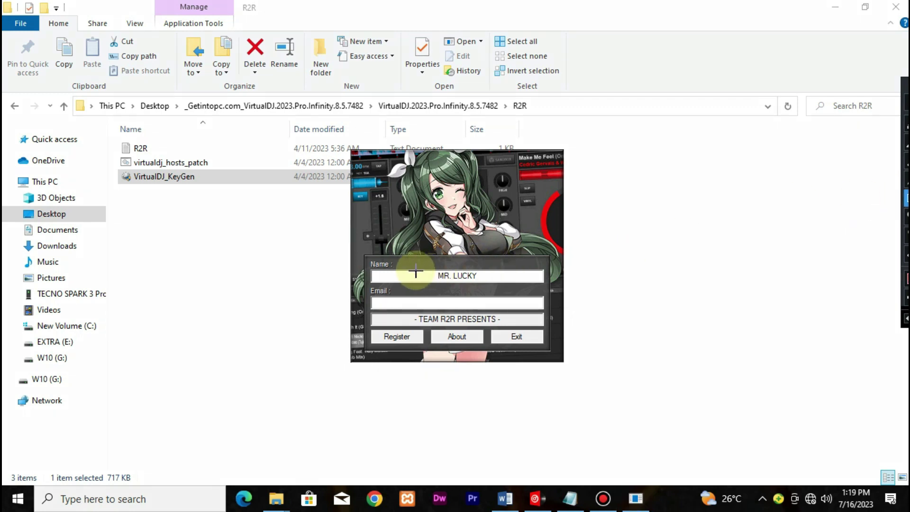
pyautogui.moveTo(396, 274); pyautogui.dragTo(524, 281)
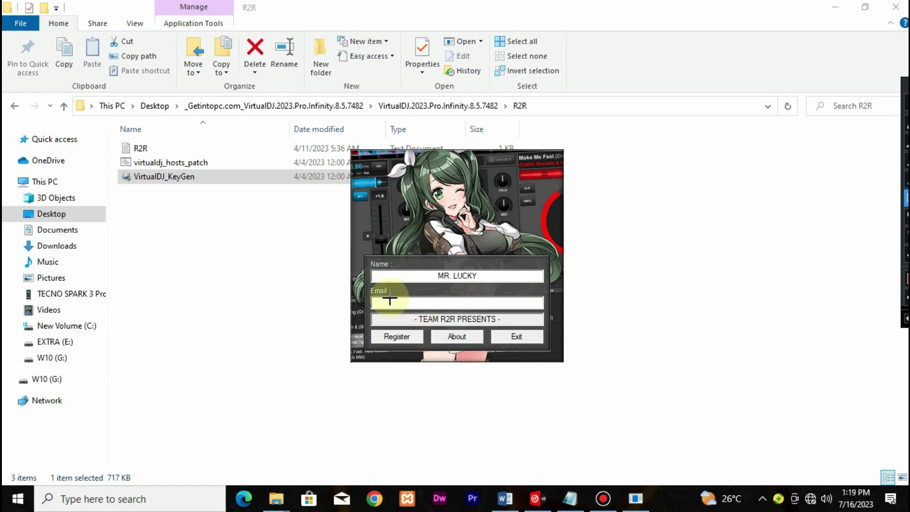
pyautogui.moveTo(389, 299); pyautogui.dragTo(544, 308)
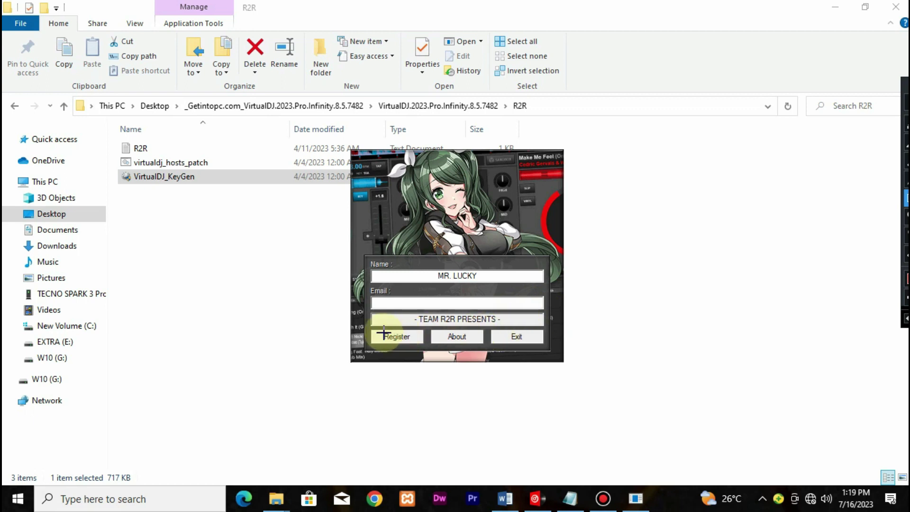
pyautogui.moveTo(372, 331); pyautogui.dragTo(428, 345)
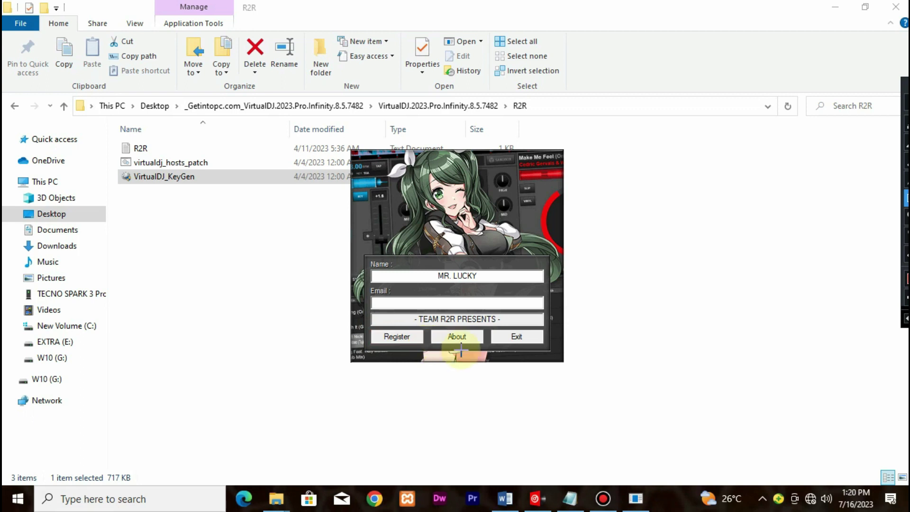
pyautogui.moveTo(504, 334); pyautogui.dragTo(545, 341)
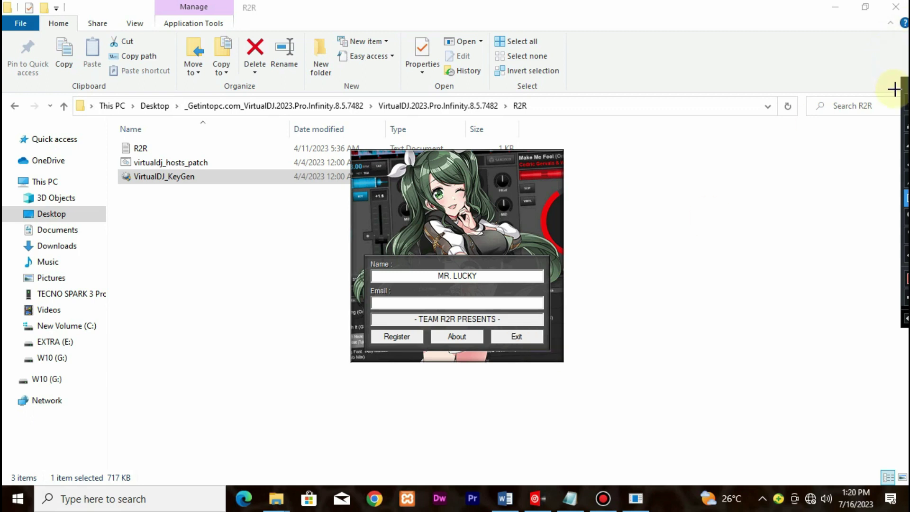
pyautogui.click(906, 101)
# - Fill in the e-mail field of the VirtualDJ KeyGen, register the license and exit the program
pyautogui.click(442, 306)
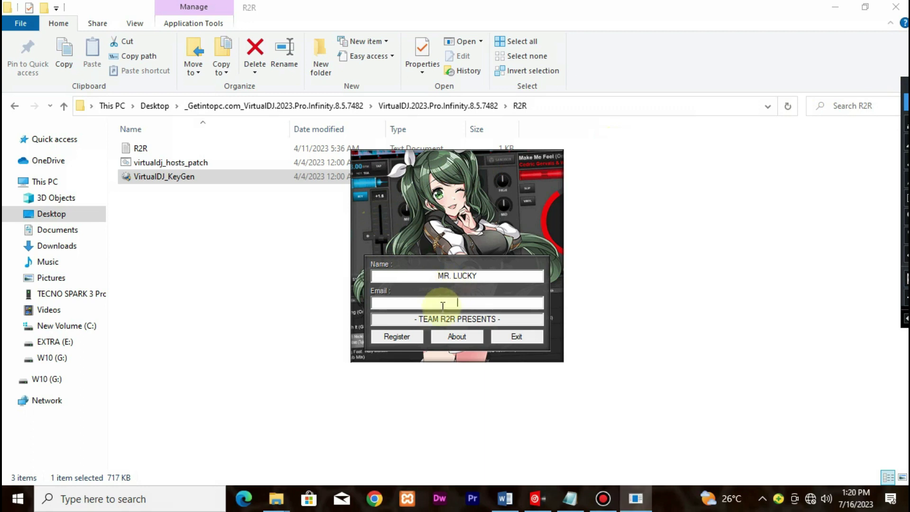
pyautogui.write('hjhgg')
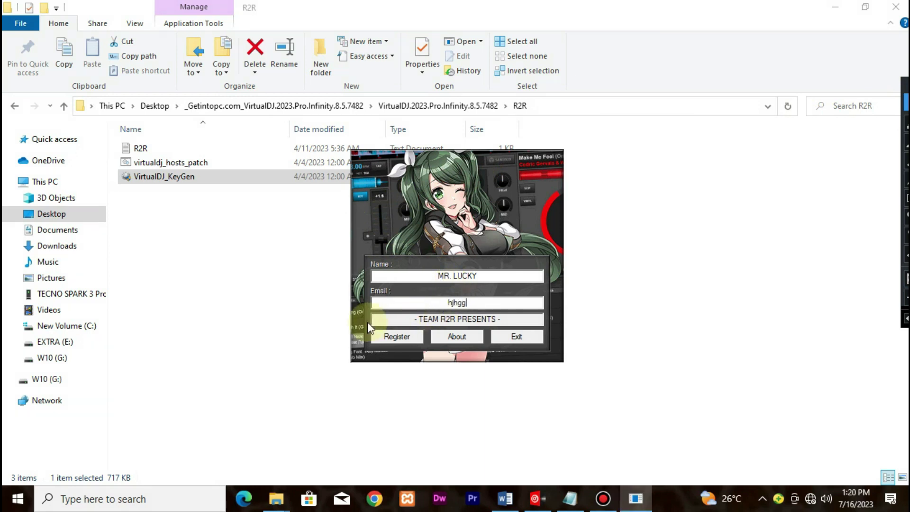
pyautogui.click(391, 338)
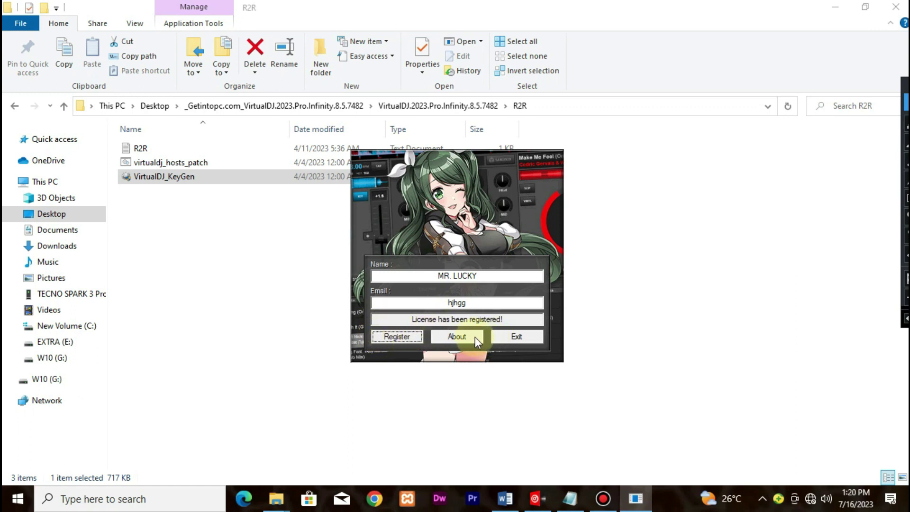
pyautogui.click(514, 335)
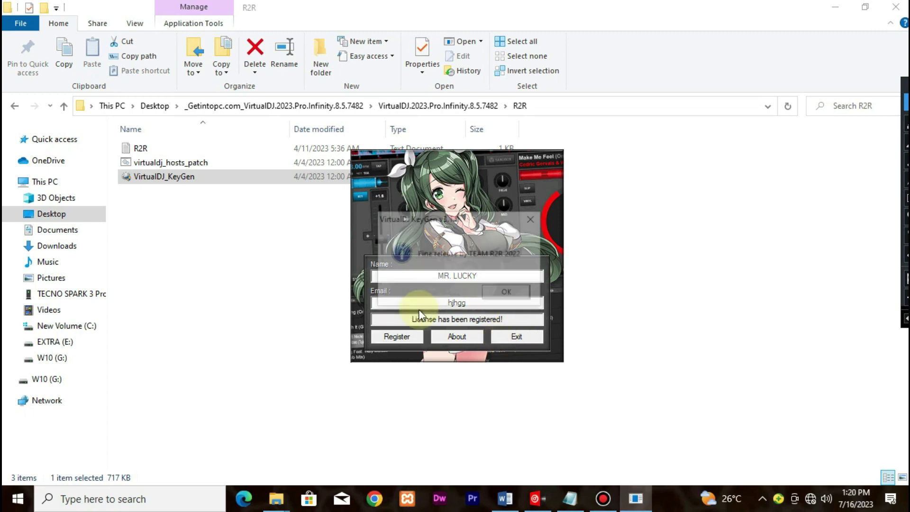
pyautogui.click(505, 296)
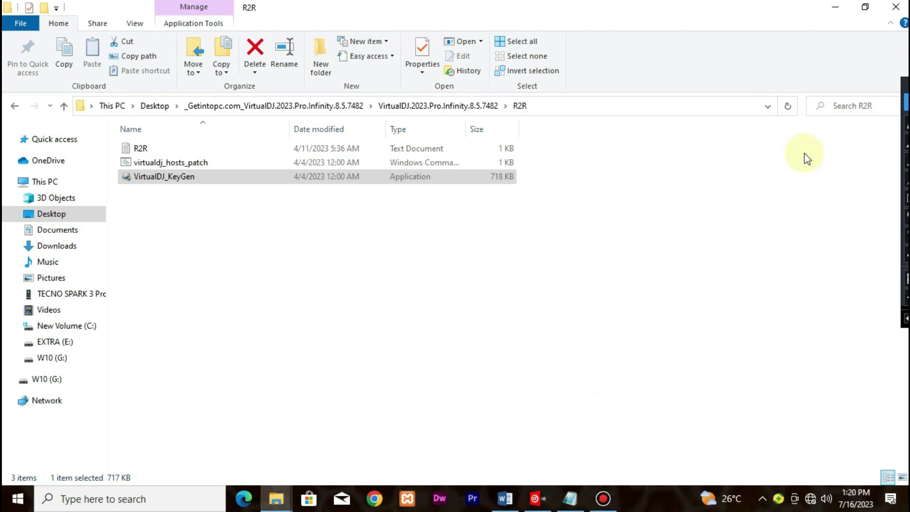
# - Minimize the R2R folder window and switch to the running VirtualDJ program
pyautogui.click(835, 6)
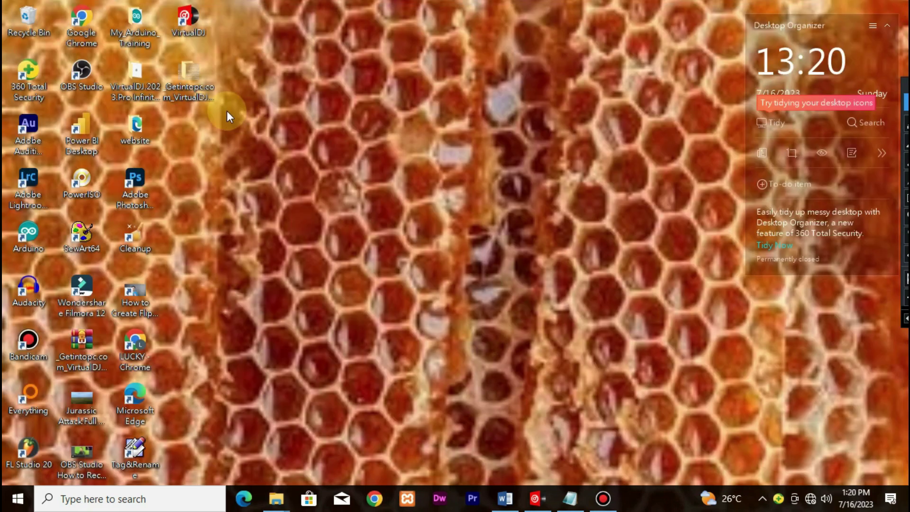
pyautogui.doubleClick(190, 24)
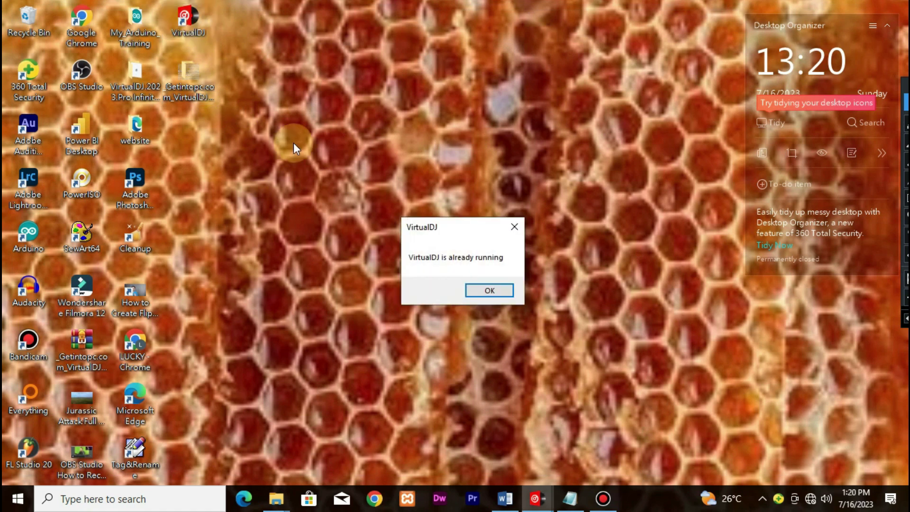
pyautogui.click(490, 291)
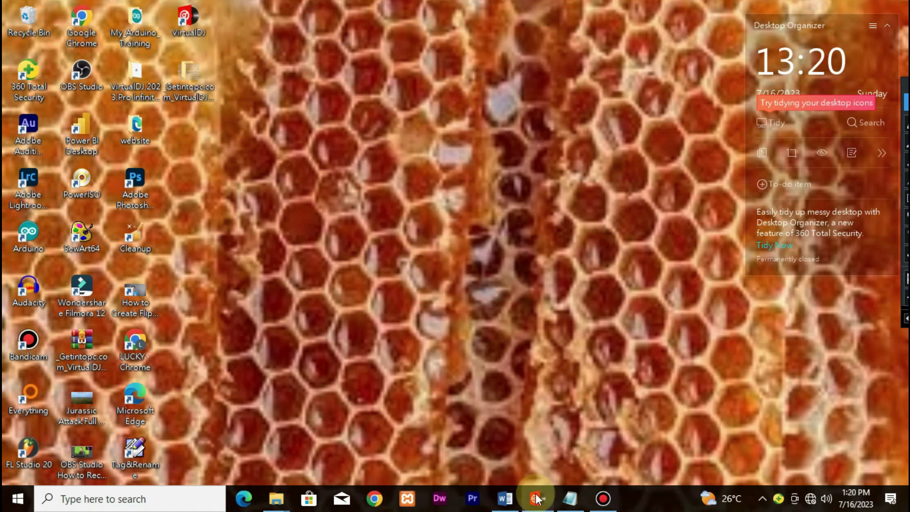
pyautogui.click(537, 499)
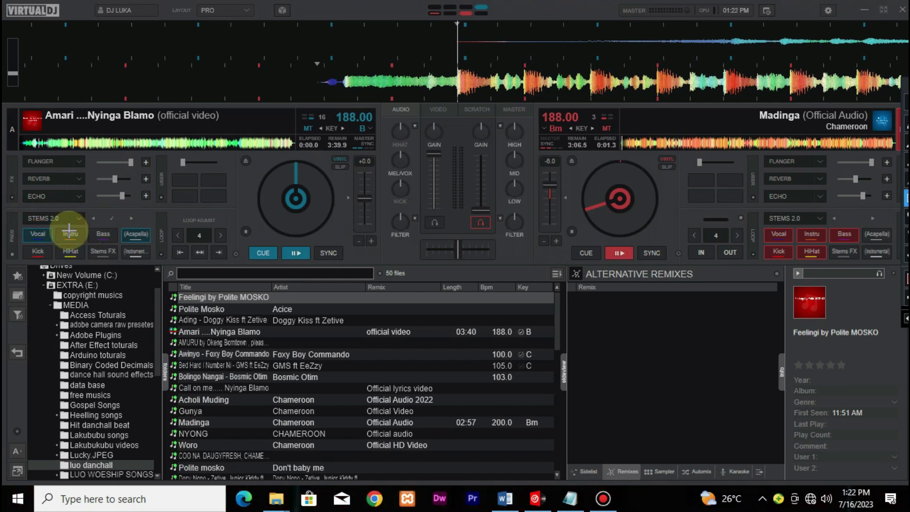
# - Start playback of the Madinga track on deck B
pyautogui.moveTo(19, 227); pyautogui.dragTo(139, 258)
pyautogui.moveTo(145, 257); pyautogui.dragTo(157, 258)
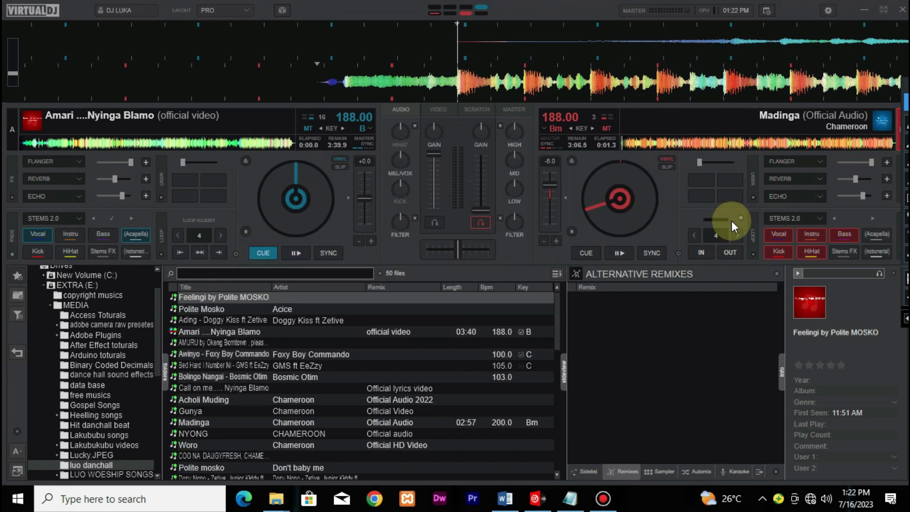
pyautogui.click(619, 248)
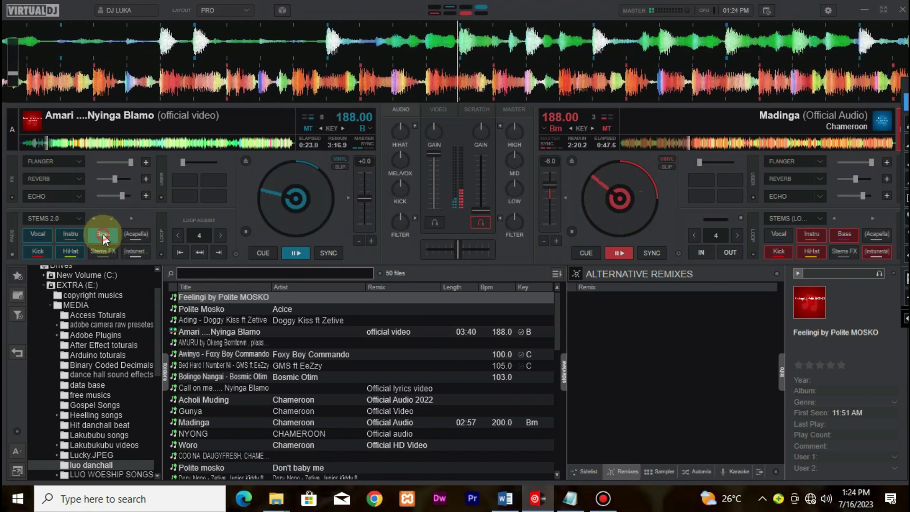
# - Toggle the kick stem of the playing track on deck A and switch its Acapella stem mode on and off repeatedly
pyautogui.click(42, 246)
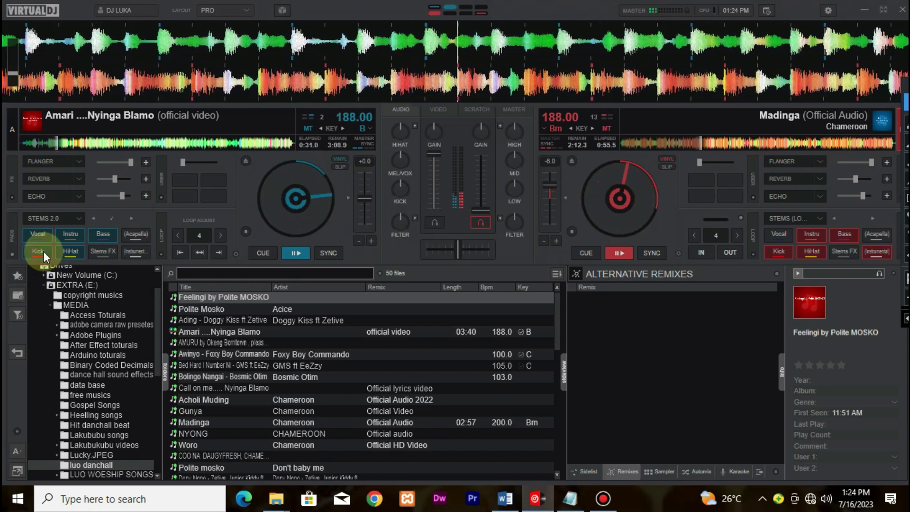
pyautogui.click(137, 235)
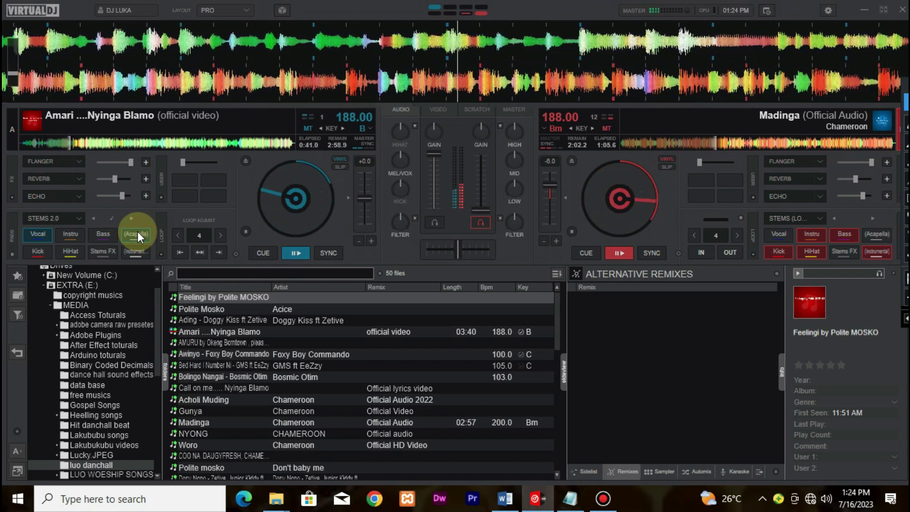
pyautogui.click(139, 237)
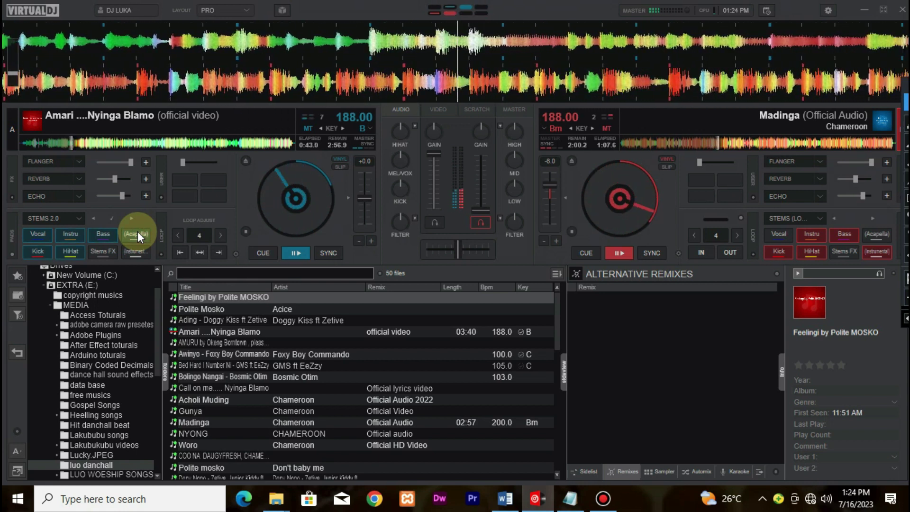
pyautogui.click(140, 237)
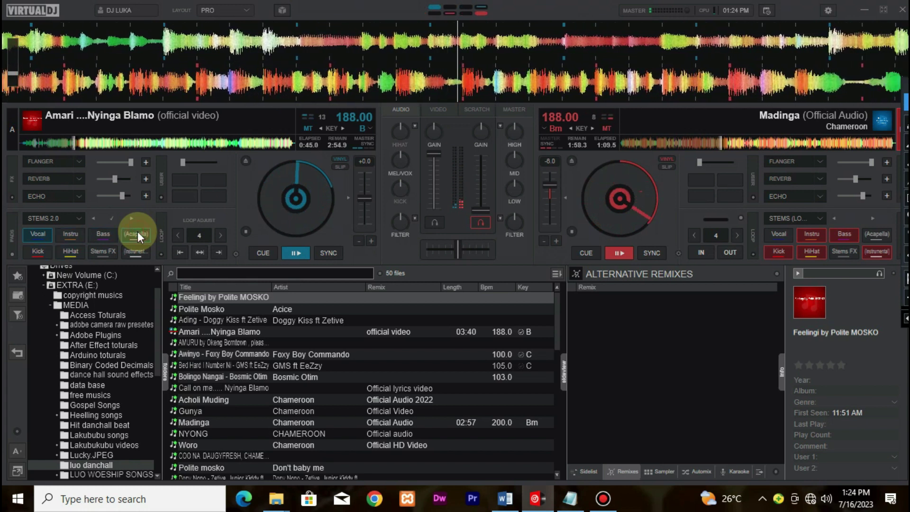
pyautogui.click(139, 237)
pyautogui.click(138, 237)
pyautogui.click(139, 237)
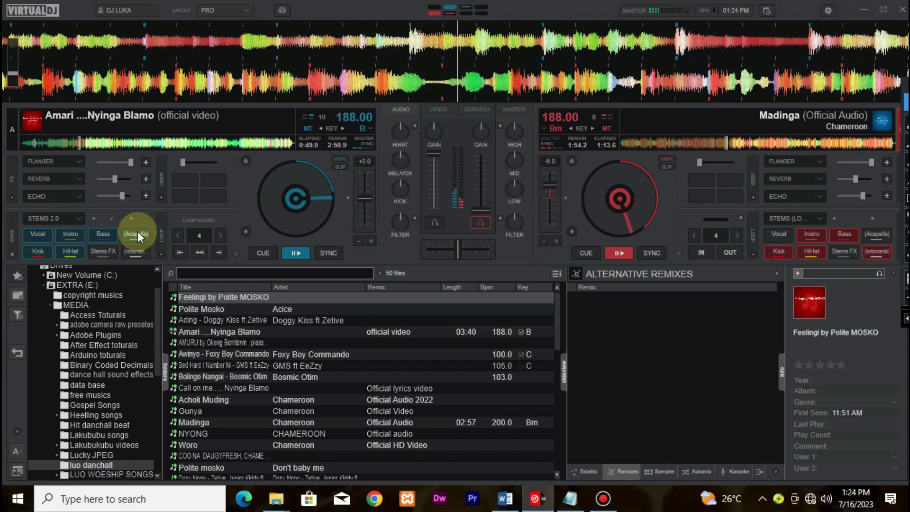
# - Keep alternating the Amari track on deck A between its Acapella stem mode and the full mix
pyautogui.click(139, 237)
pyautogui.click(139, 238)
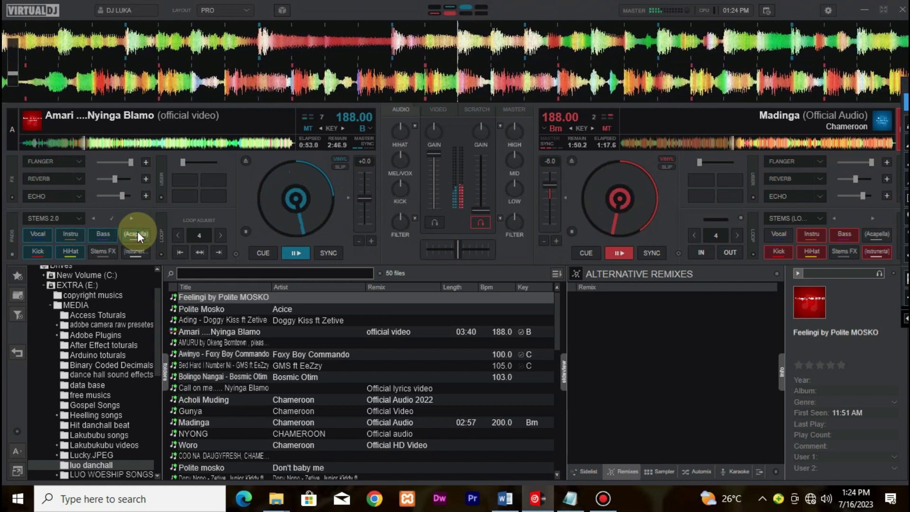
pyautogui.click(139, 237)
pyautogui.click(139, 238)
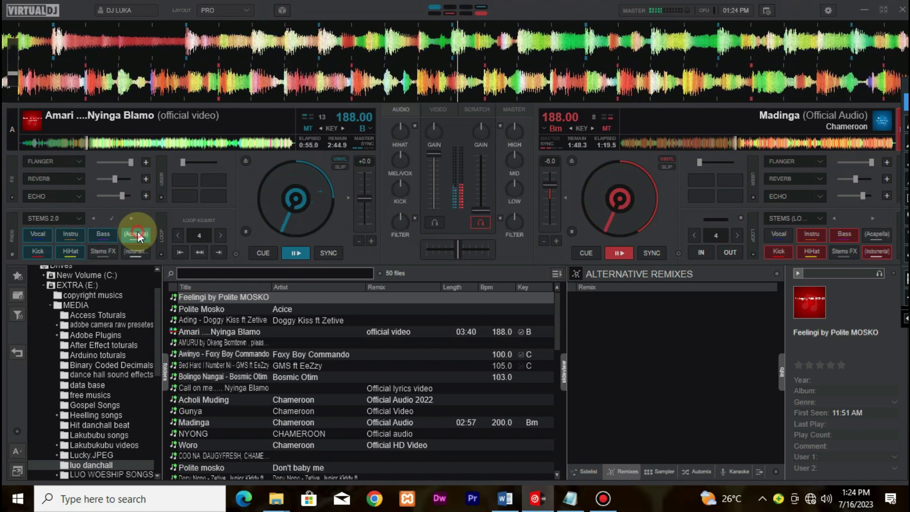
pyautogui.click(139, 237)
pyautogui.click(139, 237)
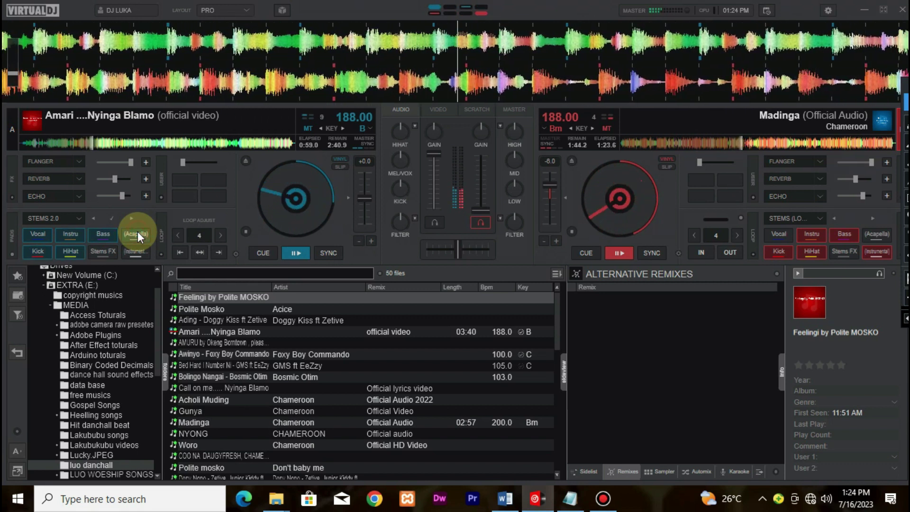
pyautogui.click(139, 238)
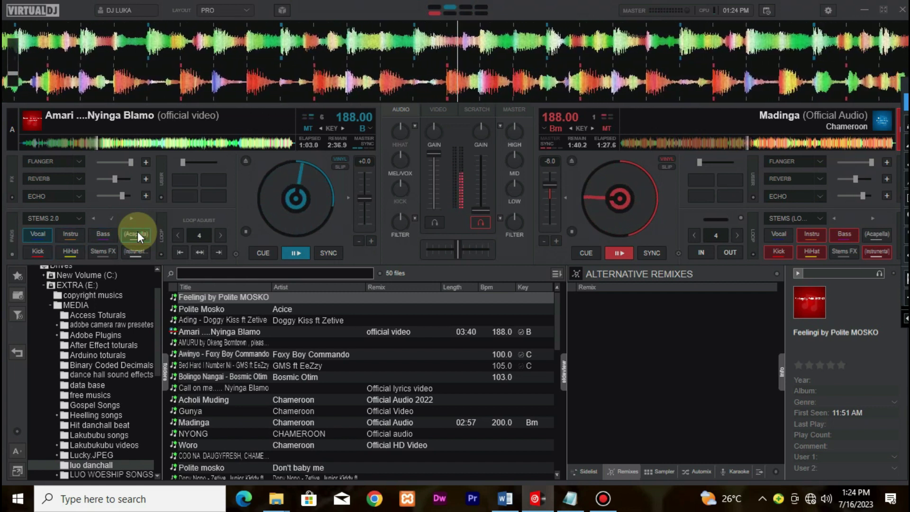
pyautogui.click(139, 237)
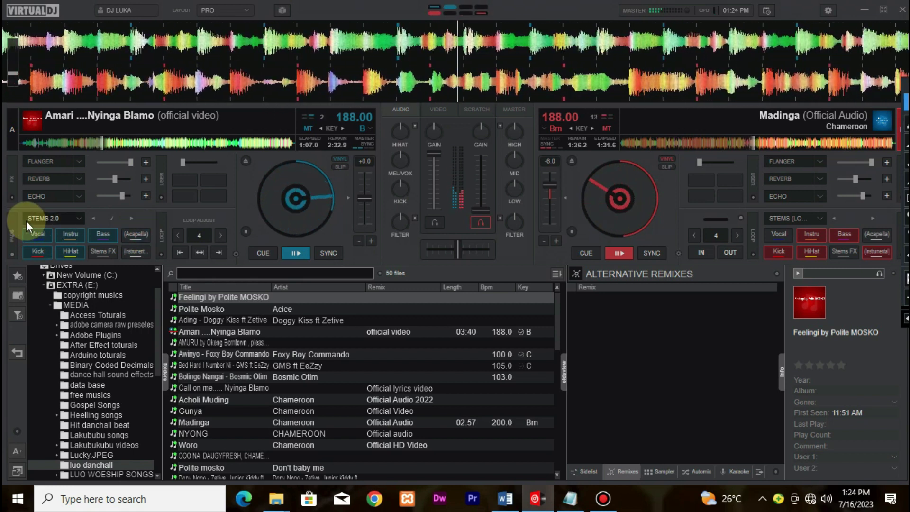
# - Mute and restore the vocal stem on deck A, and switch on its Instrumental stem mode
pyautogui.click(36, 229)
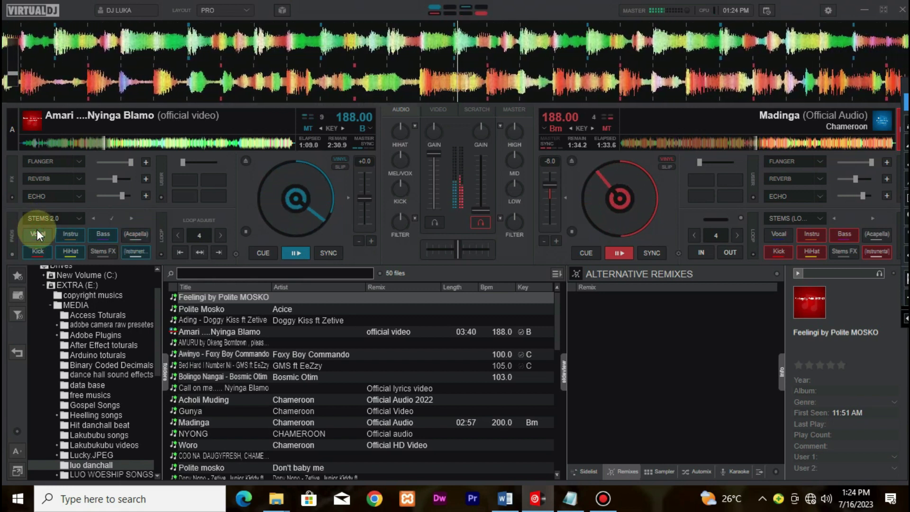
pyautogui.click(92, 219)
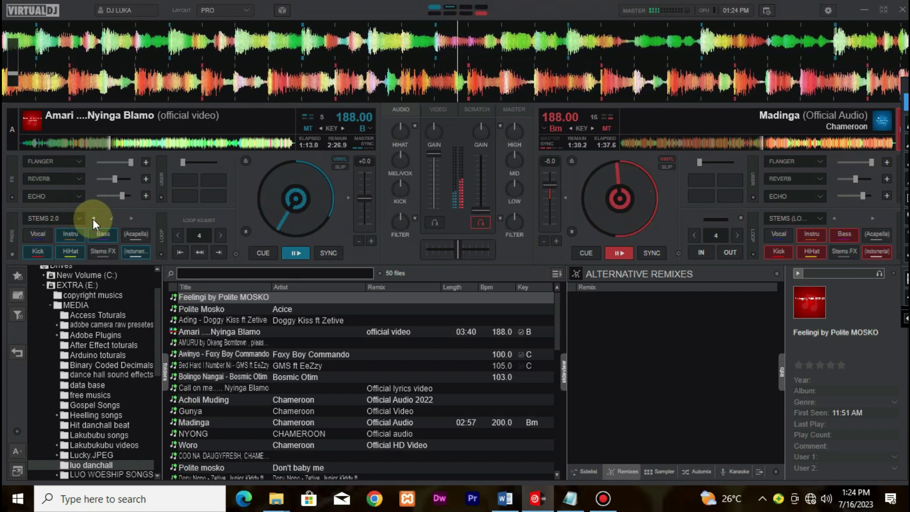
pyautogui.click(47, 233)
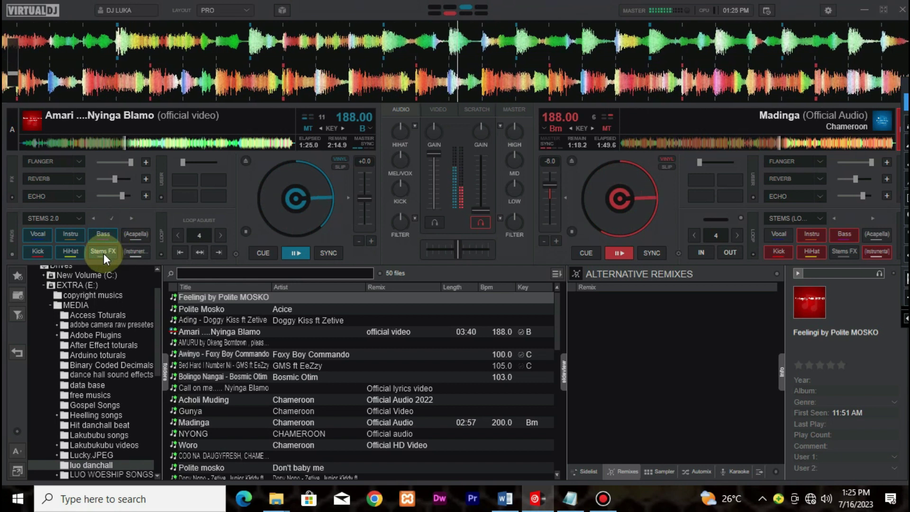
pyautogui.click(137, 252)
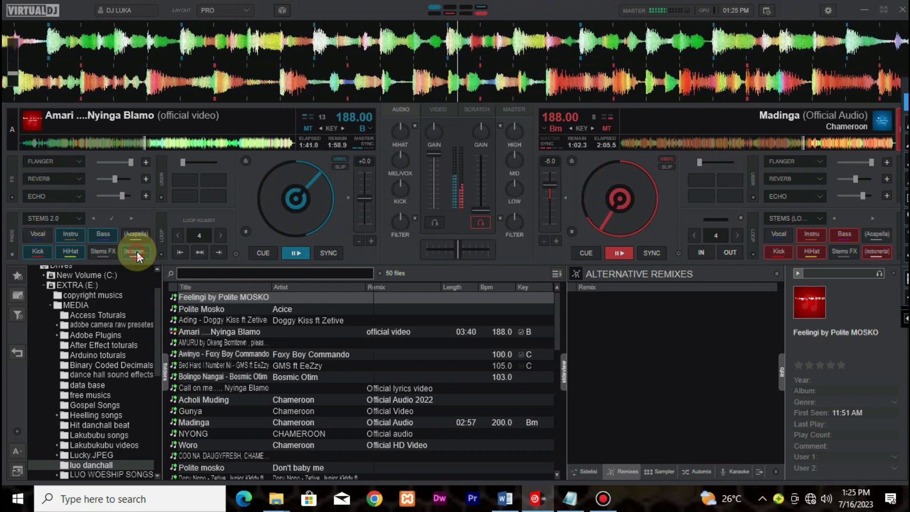
# - Restore the vocals of the Madinga track on deck B and set its stem effects to FX: Melody
pyautogui.click(881, 254)
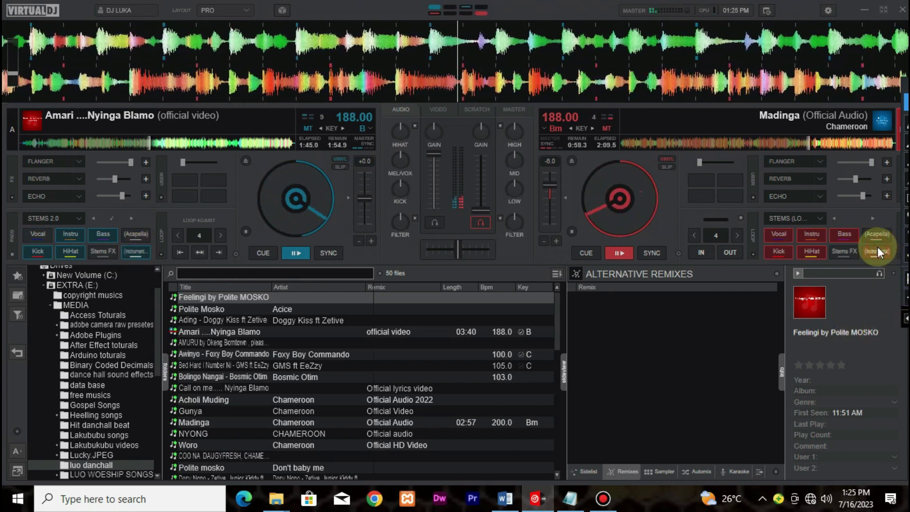
pyautogui.click(853, 249)
pyautogui.click(789, 235)
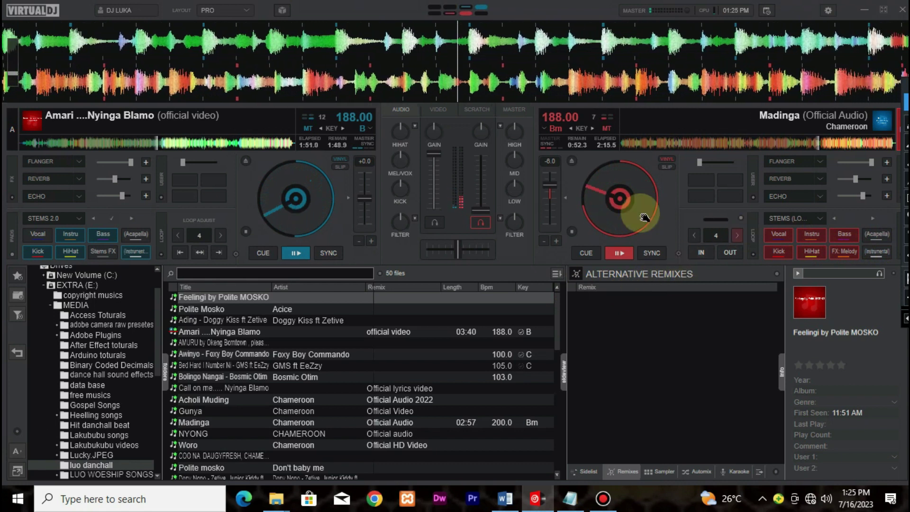
# - View the pad pages available for deck A without changing the stems page, and restore the deck's vocal stem
pyautogui.click(77, 220)
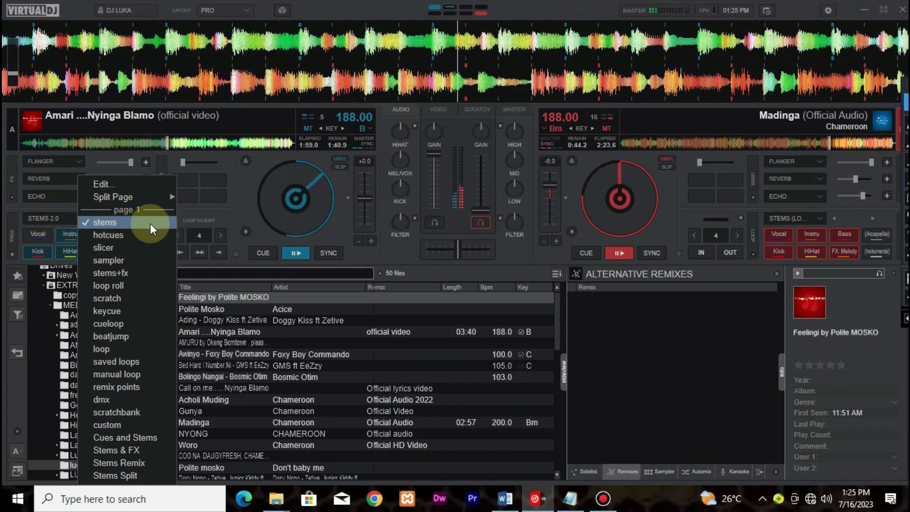
pyautogui.click(232, 219)
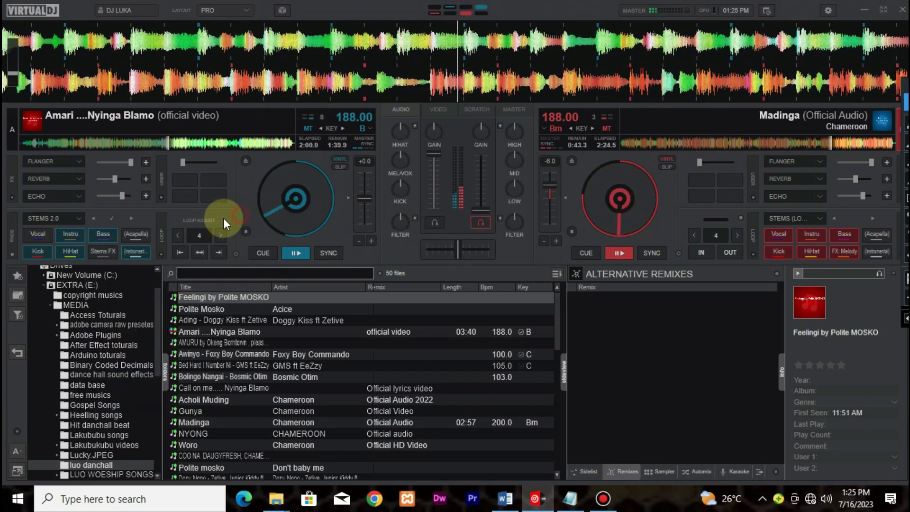
pyautogui.click(45, 231)
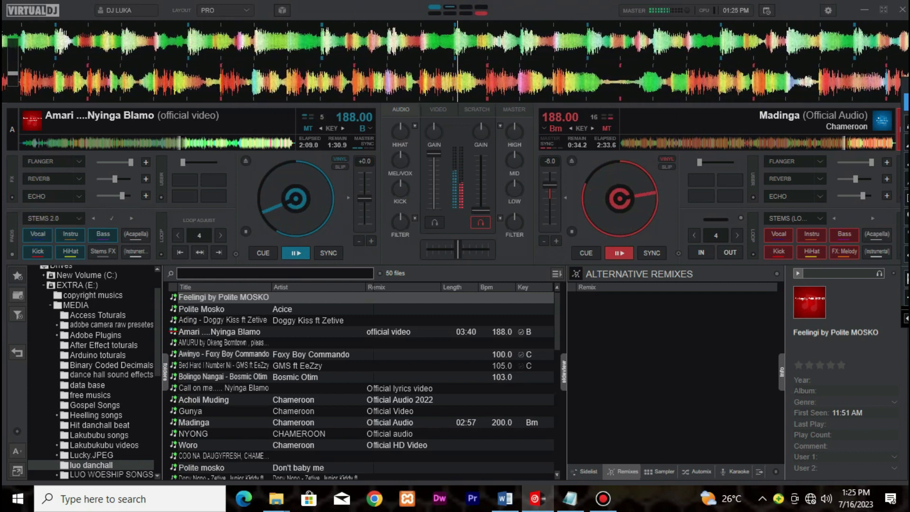
# - Examine the current licenses on the Licenses page of the settings and close the settings window
pyautogui.click(829, 9)
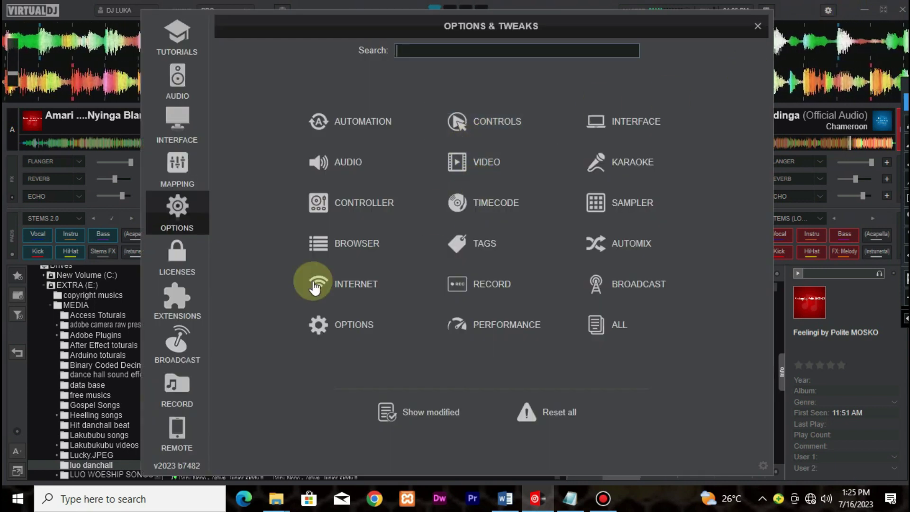
pyautogui.click(184, 255)
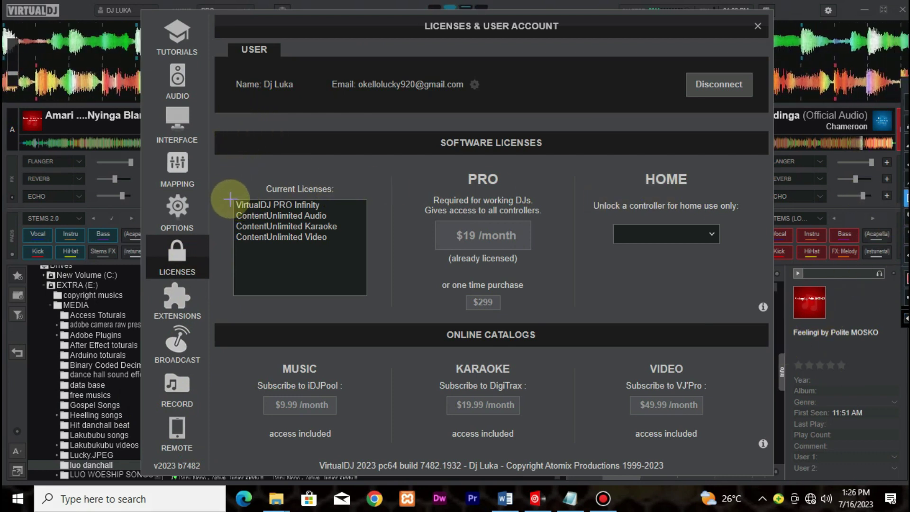
pyautogui.moveTo(236, 201)
pyautogui.mouseDown()
pyautogui.moveTo(260, 228)
pyautogui.moveTo(340, 265)
pyautogui.moveTo(368, 289)
pyautogui.mouseUp()
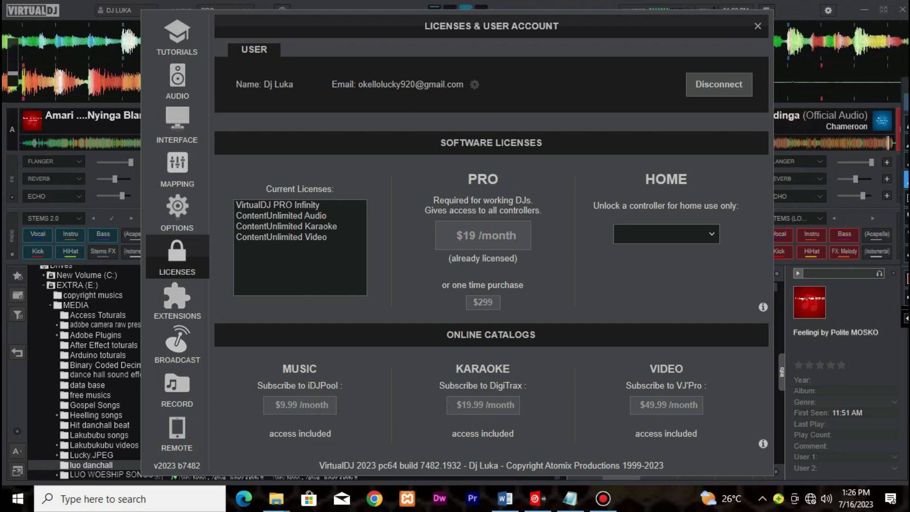
pyautogui.click(757, 28)
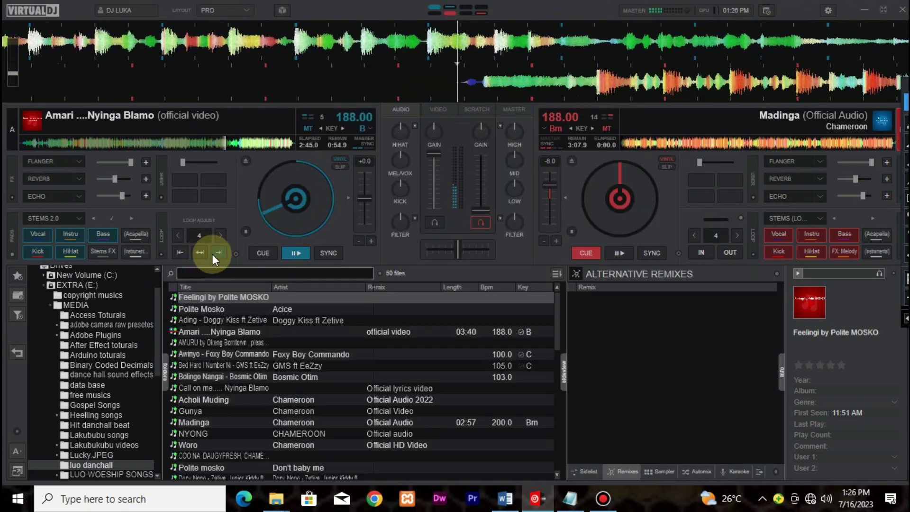
# - Switch the Acapella stem mode of the Amari track on deck A on and off several times
pyautogui.click(139, 233)
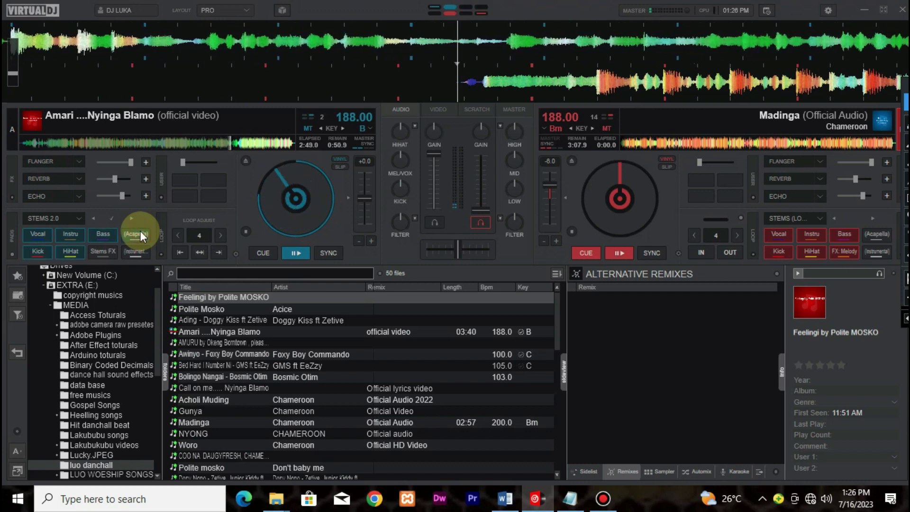
pyautogui.click(140, 233)
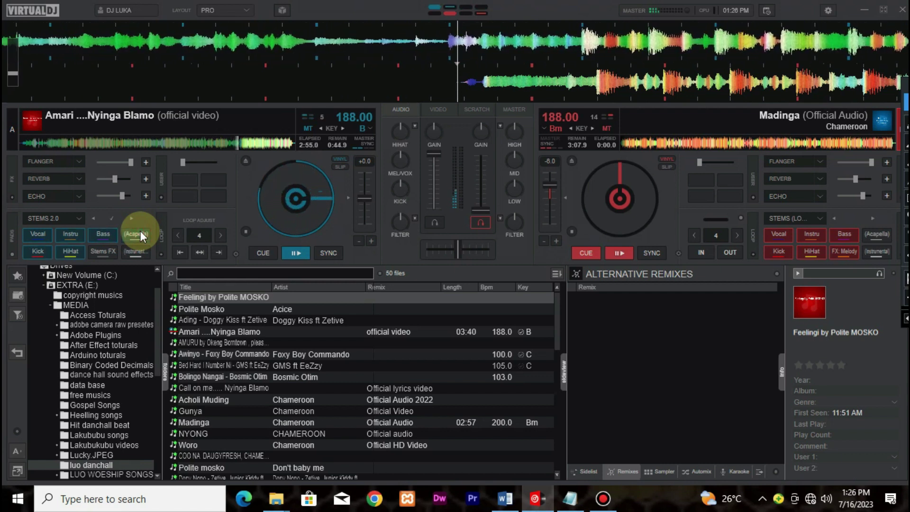
pyautogui.click(141, 236)
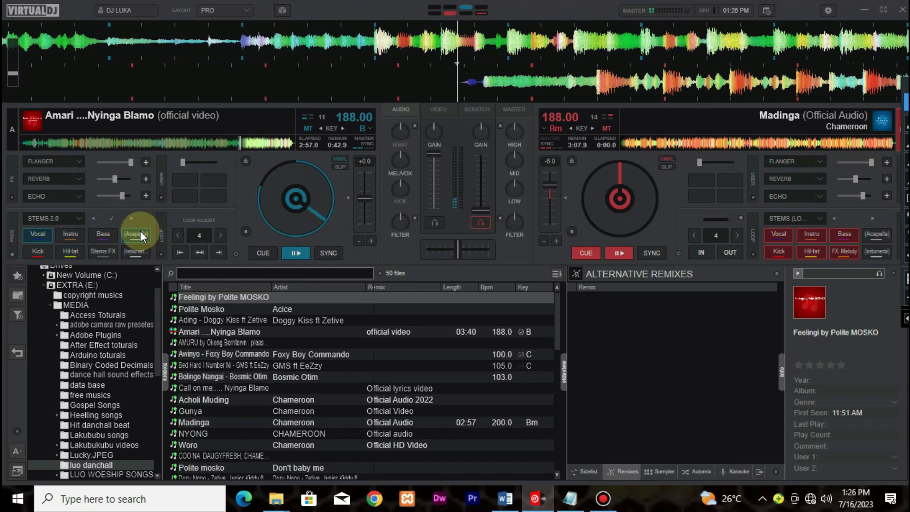
pyautogui.click(141, 236)
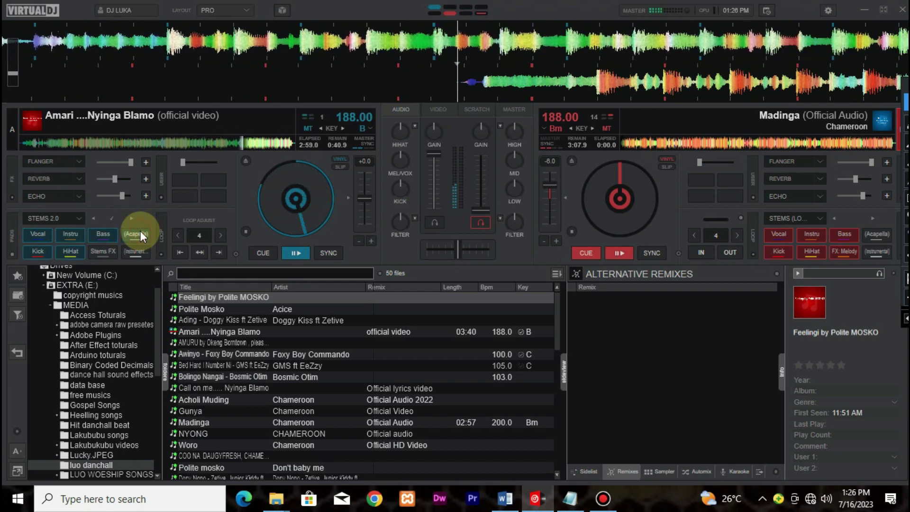
pyautogui.click(140, 236)
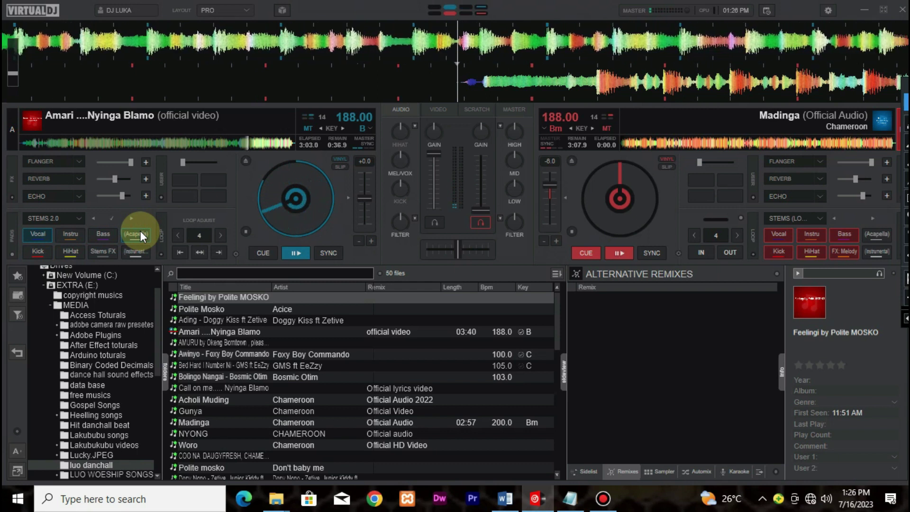
pyautogui.click(141, 233)
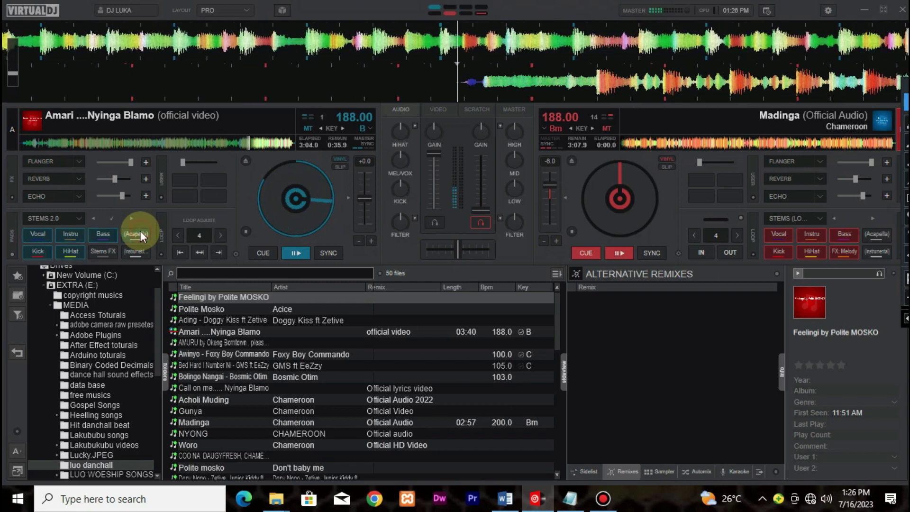
# - Try the Instru stem on deck A and switch its Instrumental stem mode on and off
pyautogui.click(72, 234)
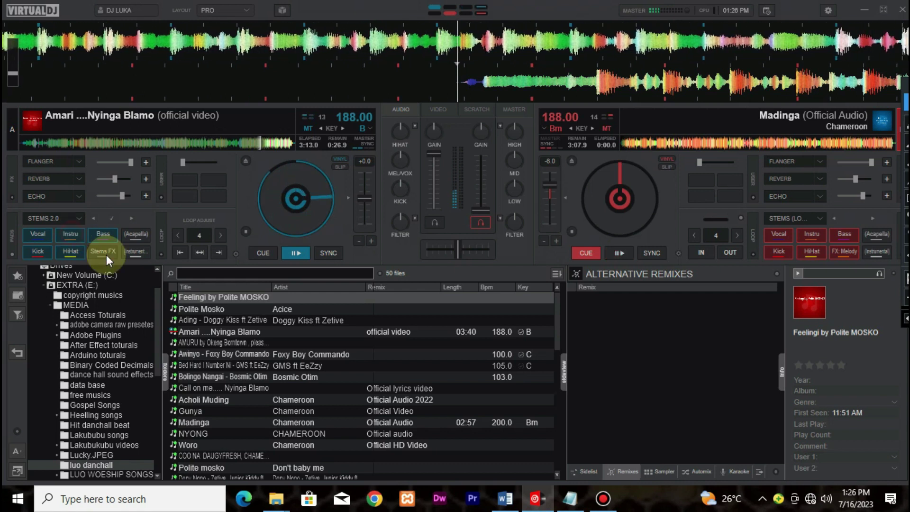
pyautogui.click(138, 249)
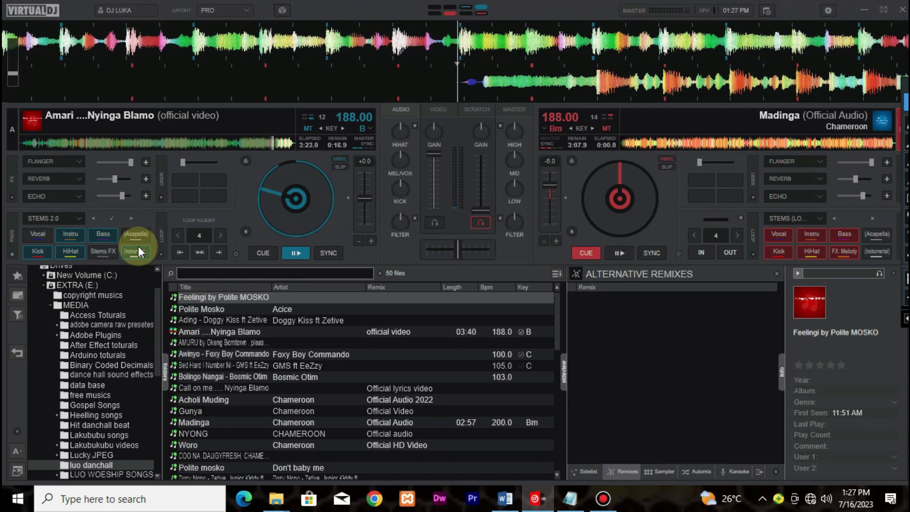
pyautogui.click(141, 252)
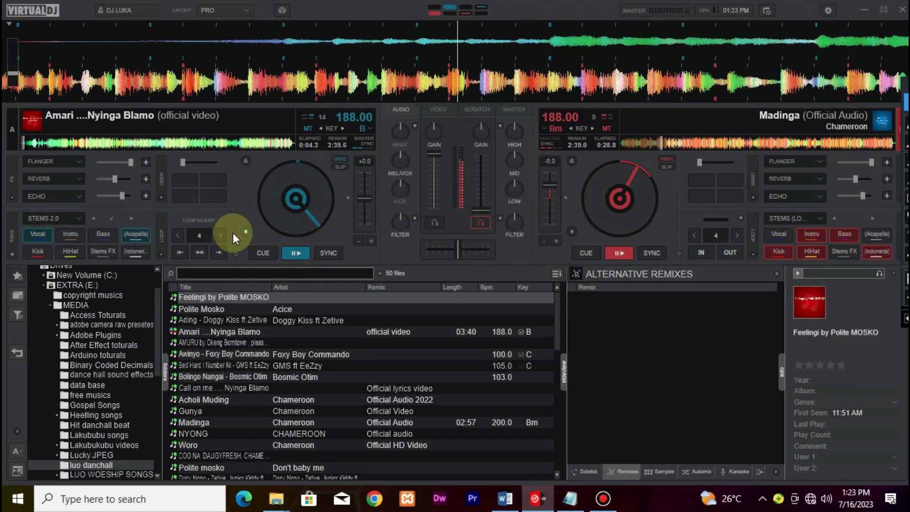
# - Turn off Acapella on deck A, toggle its vocal stem off and on, and mute the kick stem
pyautogui.click(137, 234)
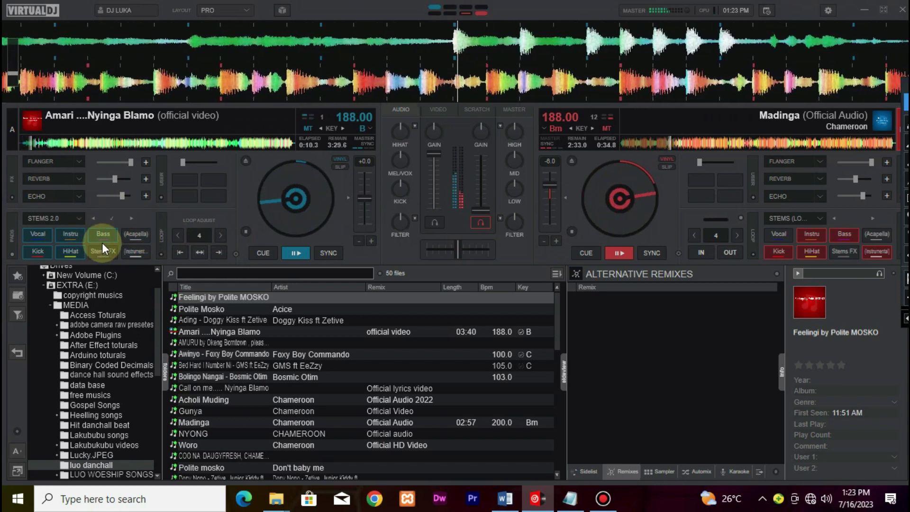
pyautogui.click(34, 230)
pyautogui.click(33, 230)
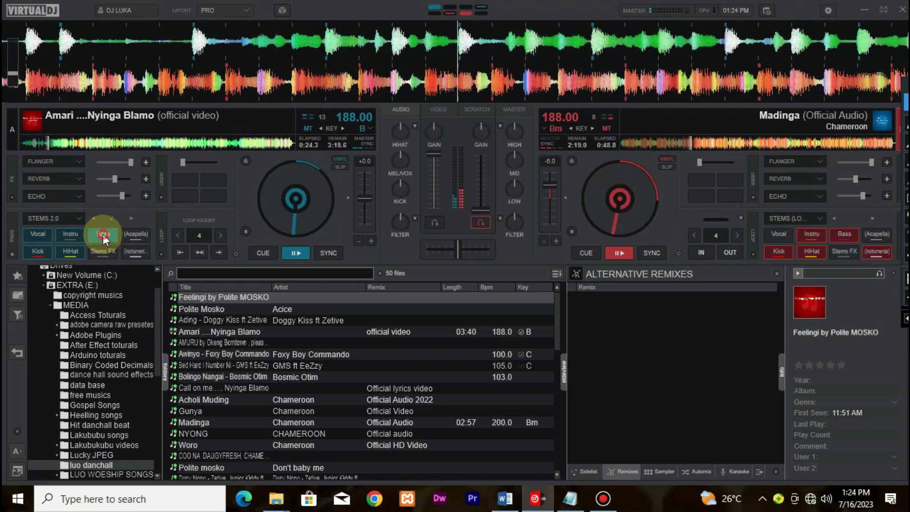
pyautogui.click(42, 248)
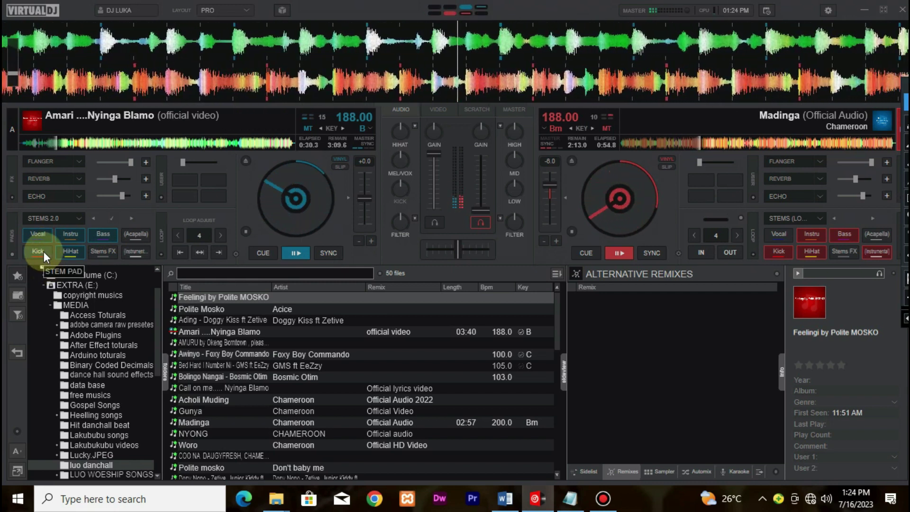
# - Switch deck A's Acapella stem mode on and off repeatedly, ending on the full mix, and mute its vocal stem
pyautogui.click(136, 234)
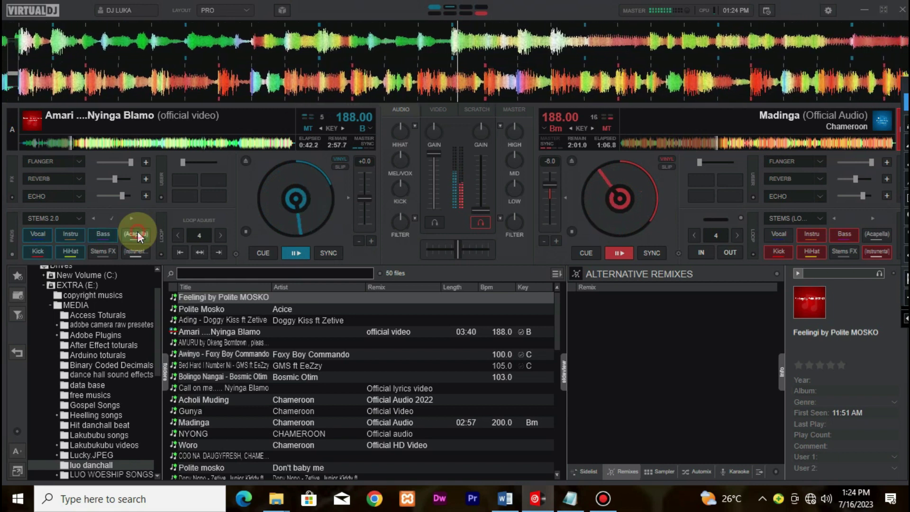
pyautogui.click(137, 236)
pyautogui.click(137, 236)
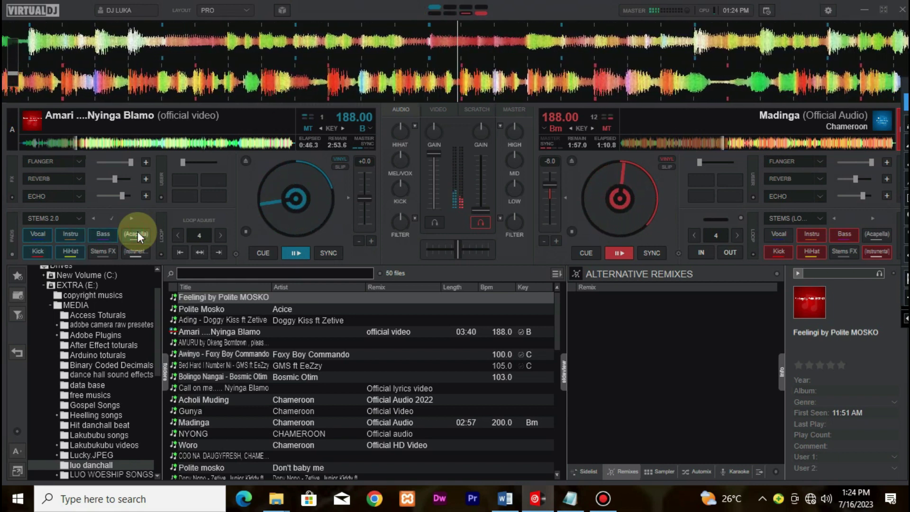
pyautogui.click(138, 235)
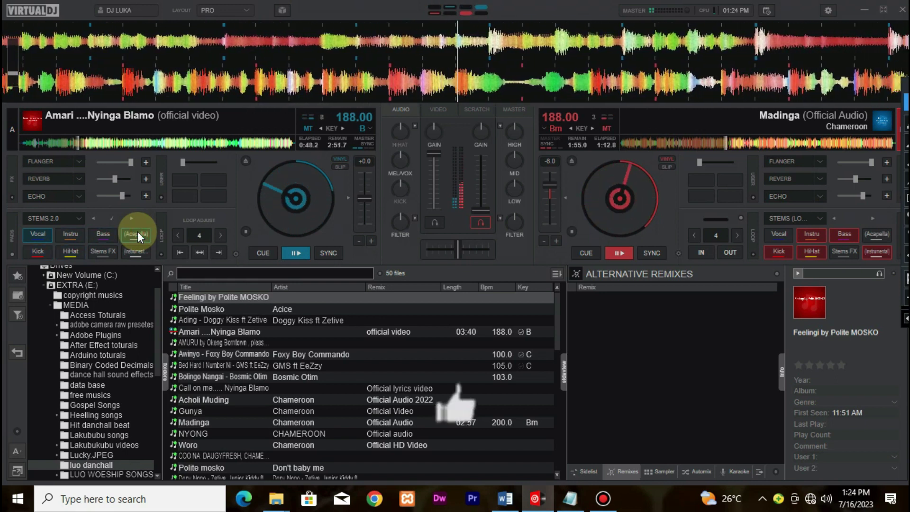
pyautogui.click(137, 236)
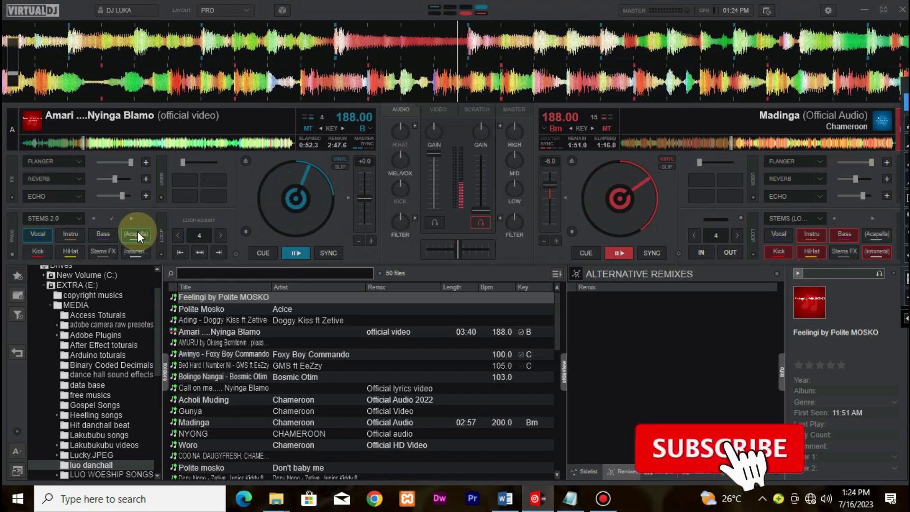
pyautogui.click(137, 236)
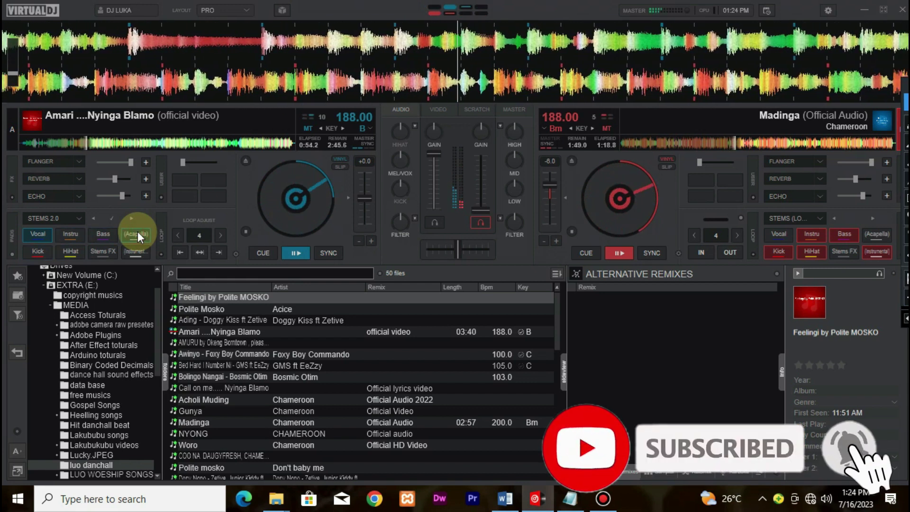
pyautogui.click(138, 234)
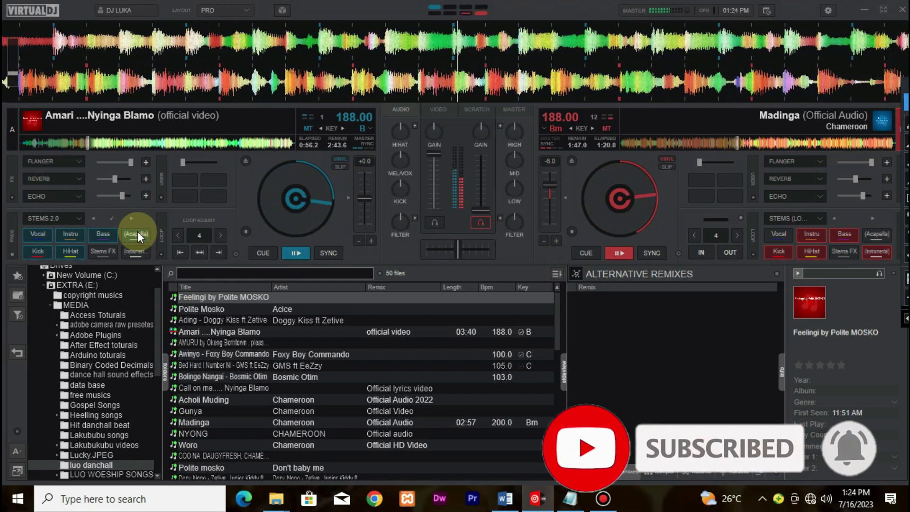
pyautogui.click(138, 234)
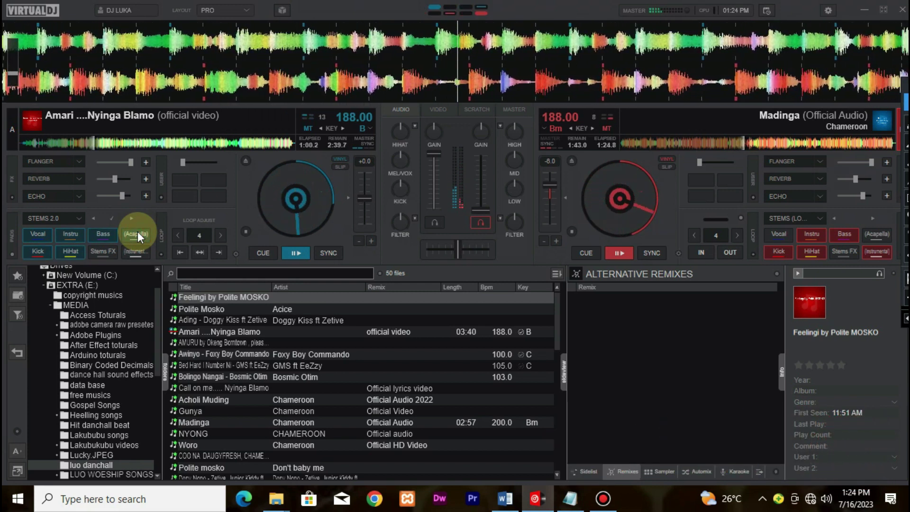
pyautogui.click(138, 235)
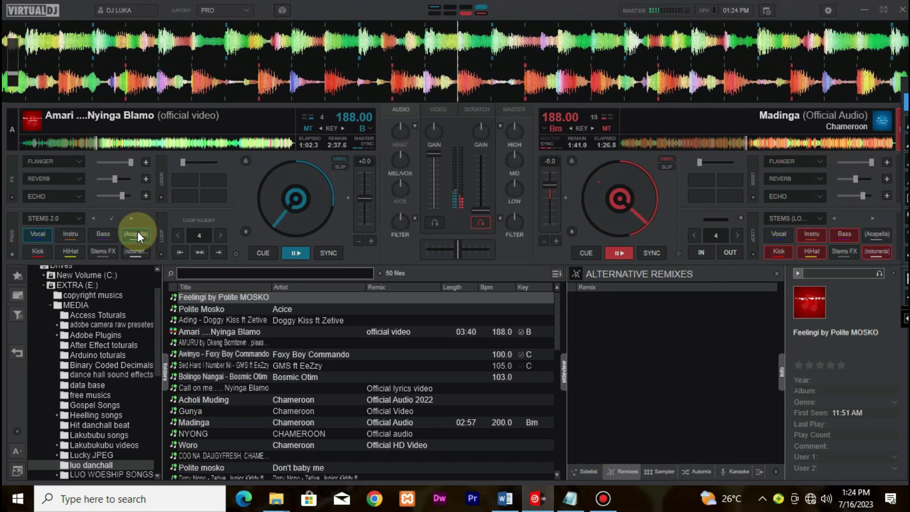
pyautogui.click(138, 235)
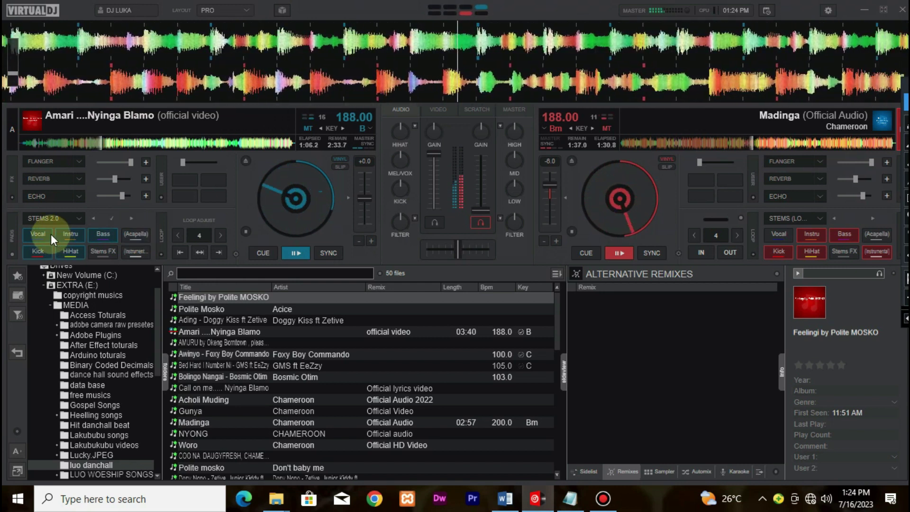
pyautogui.click(36, 230)
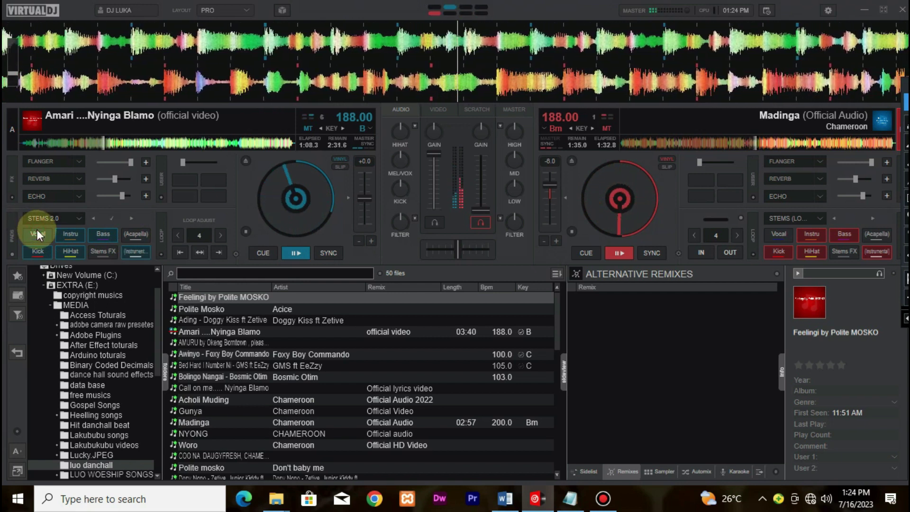